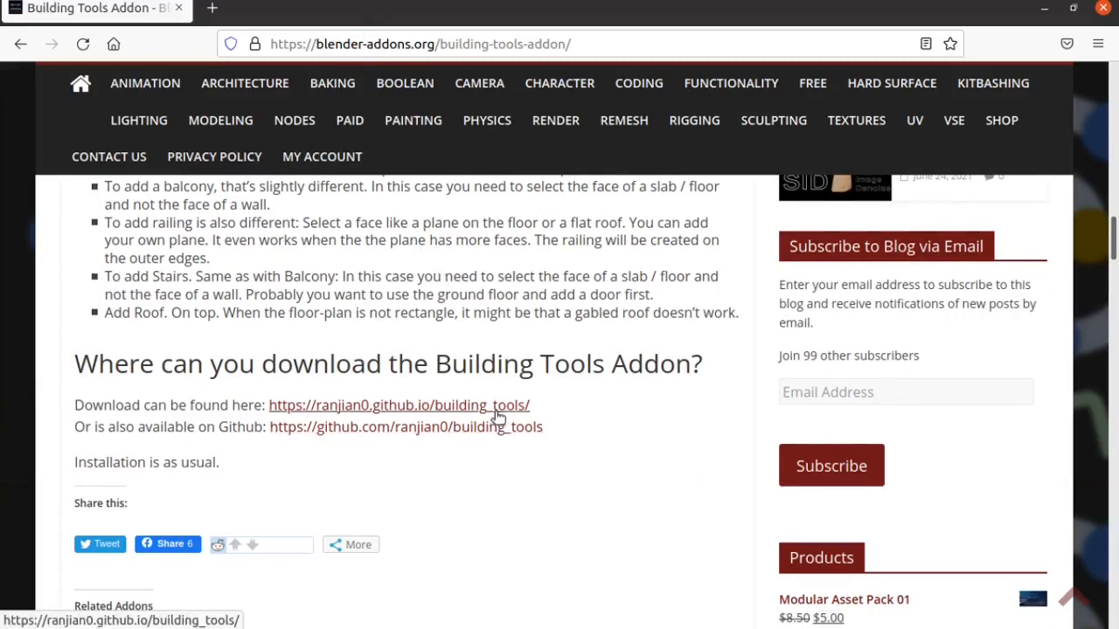
# - Open the ranjian0/building_tools GitHub repository in a new browser tab and bring up its code download options
pyautogui.click(387, 40)
pyautogui.click(680, 428)
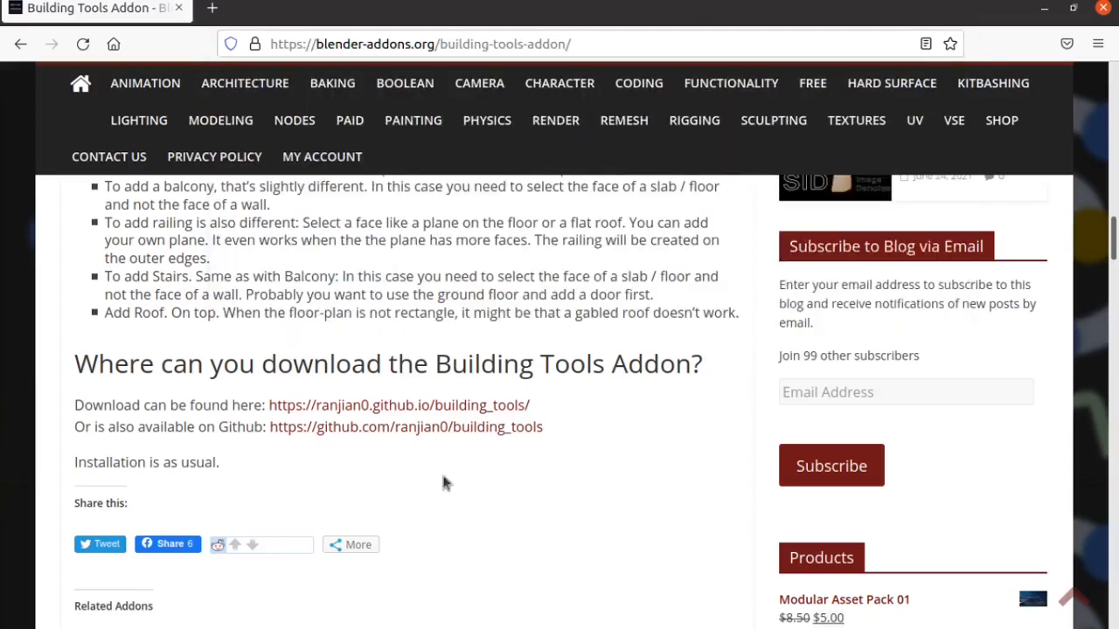
pyautogui.rightClick(371, 428)
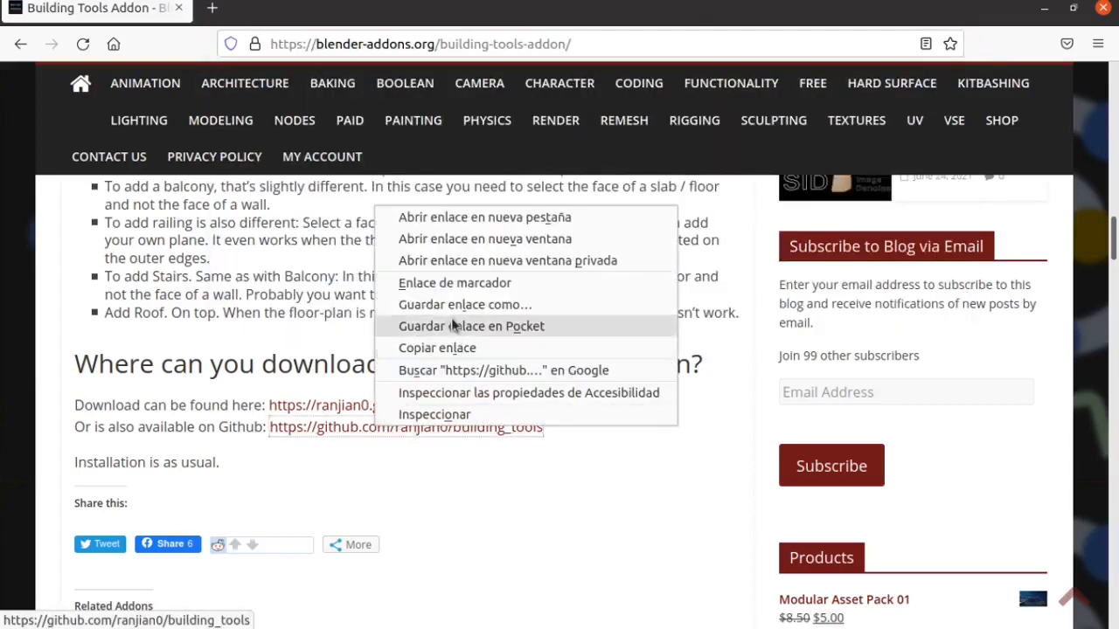
pyautogui.click(439, 217)
pyautogui.click(289, 7)
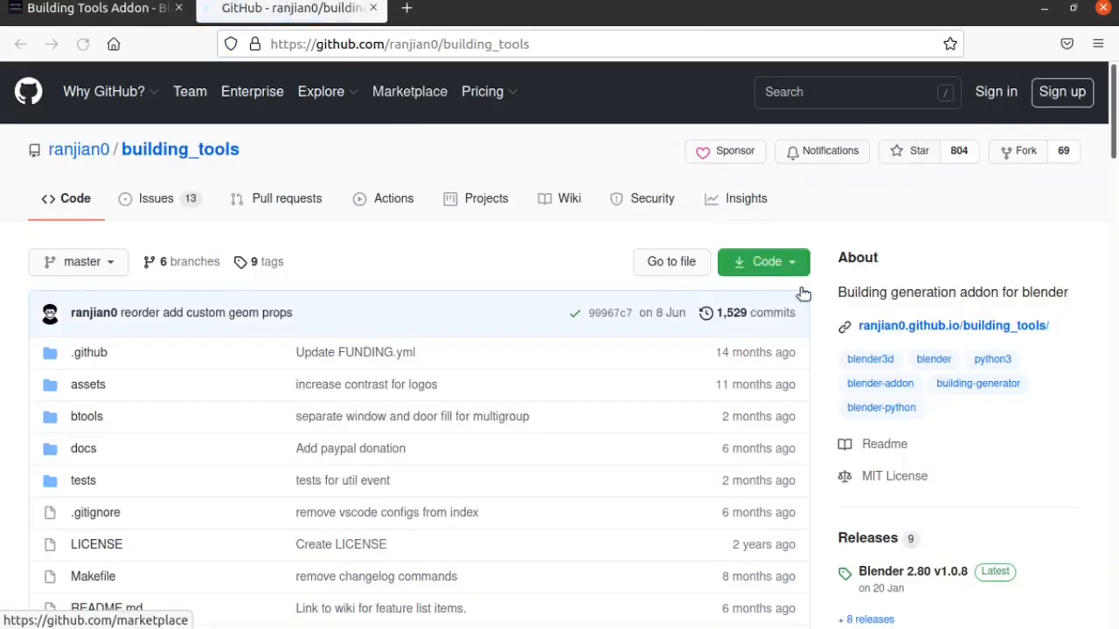
pyautogui.click(789, 271)
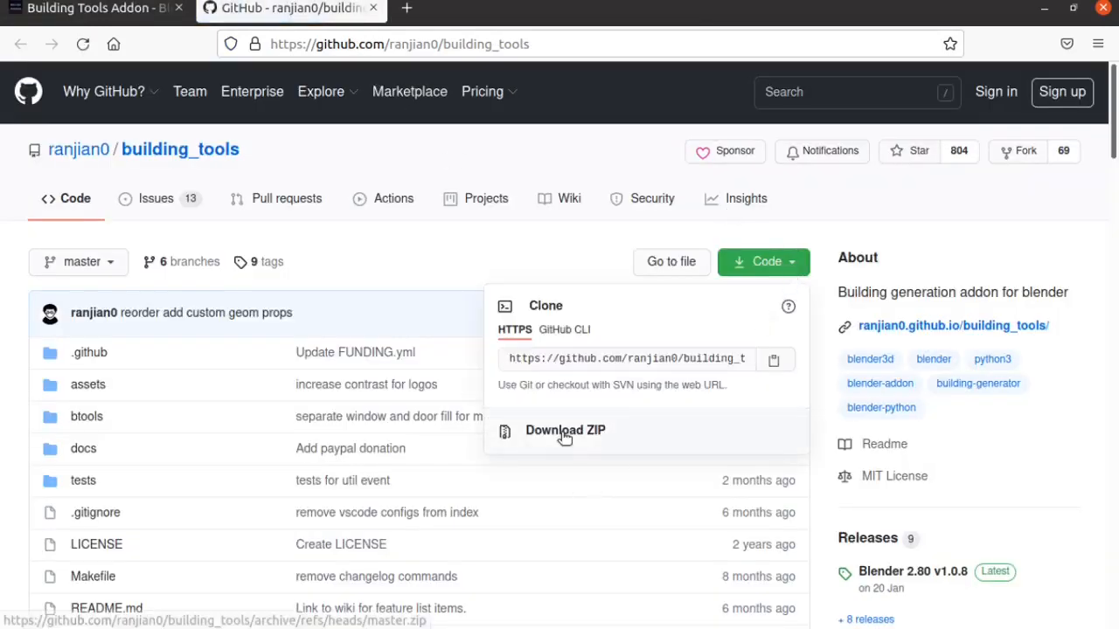
# - Switch to Blender, open the add-on preferences, and view the add-on installation file browser without installing anything
pyautogui.click(26, 289)
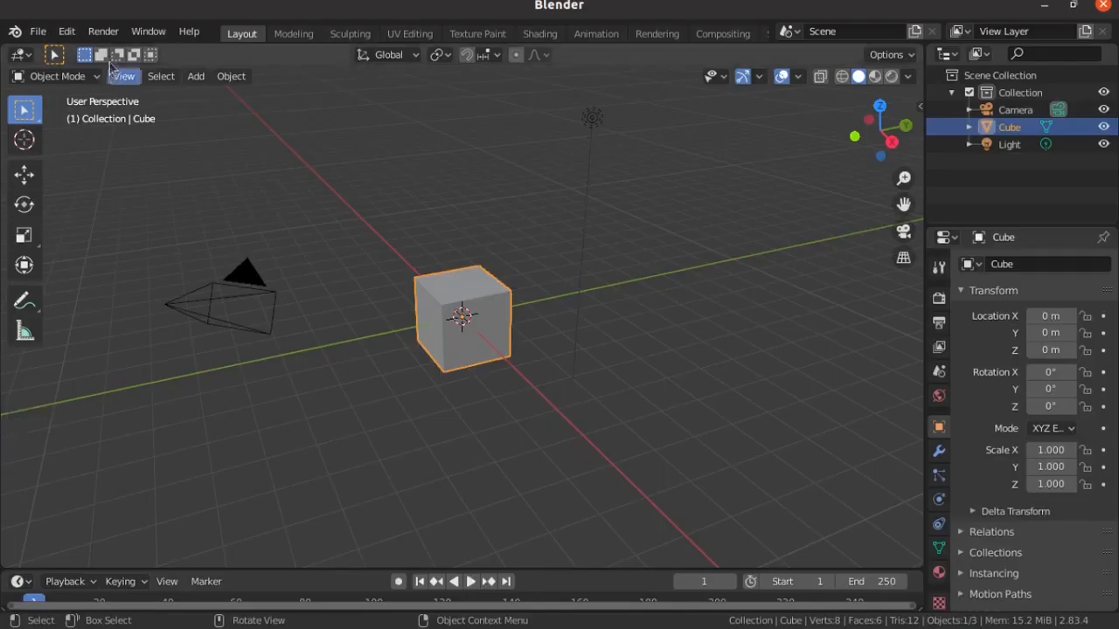
pyautogui.click(68, 30)
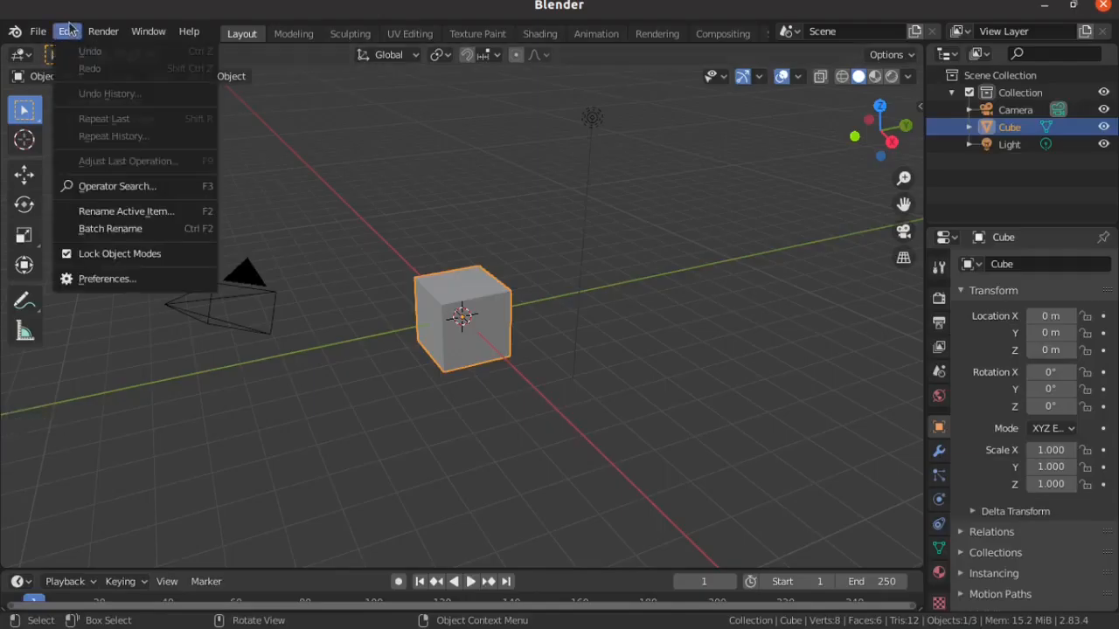
pyautogui.click(117, 281)
pyautogui.click(448, 108)
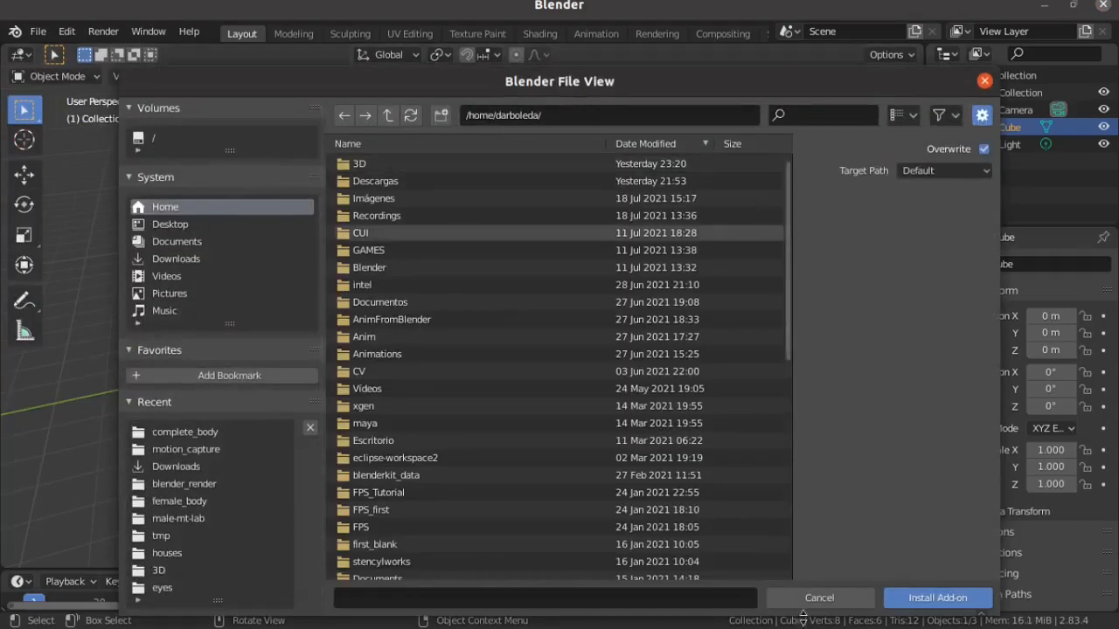
pyautogui.click(812, 600)
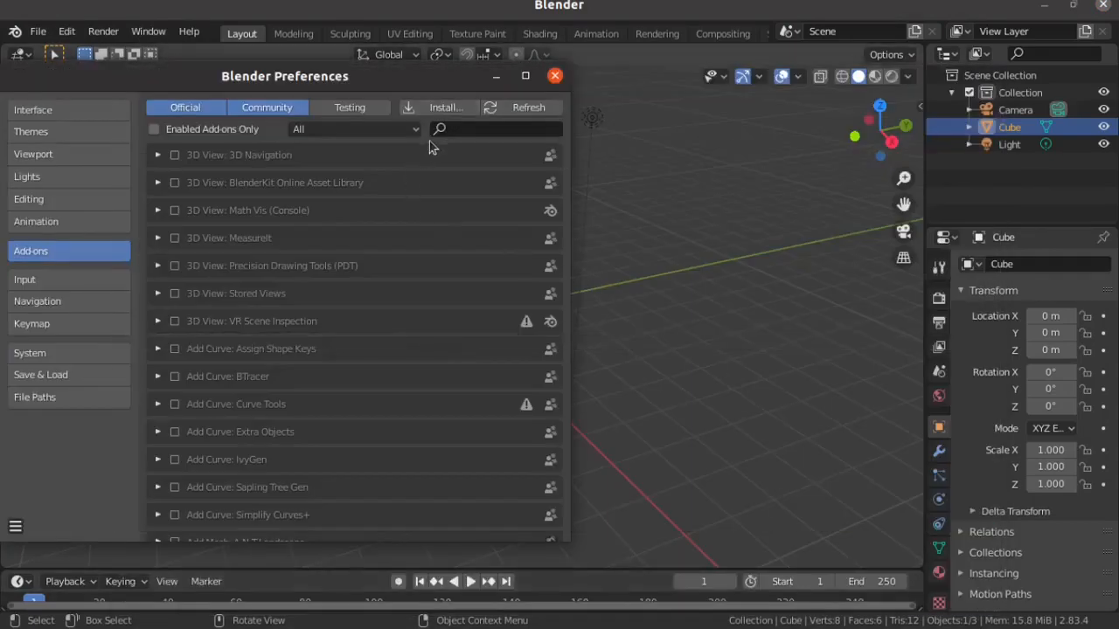
# - Search the add-ons for "build" to check whether Building Tools is enabled, and close the preferences
pyautogui.click(457, 125)
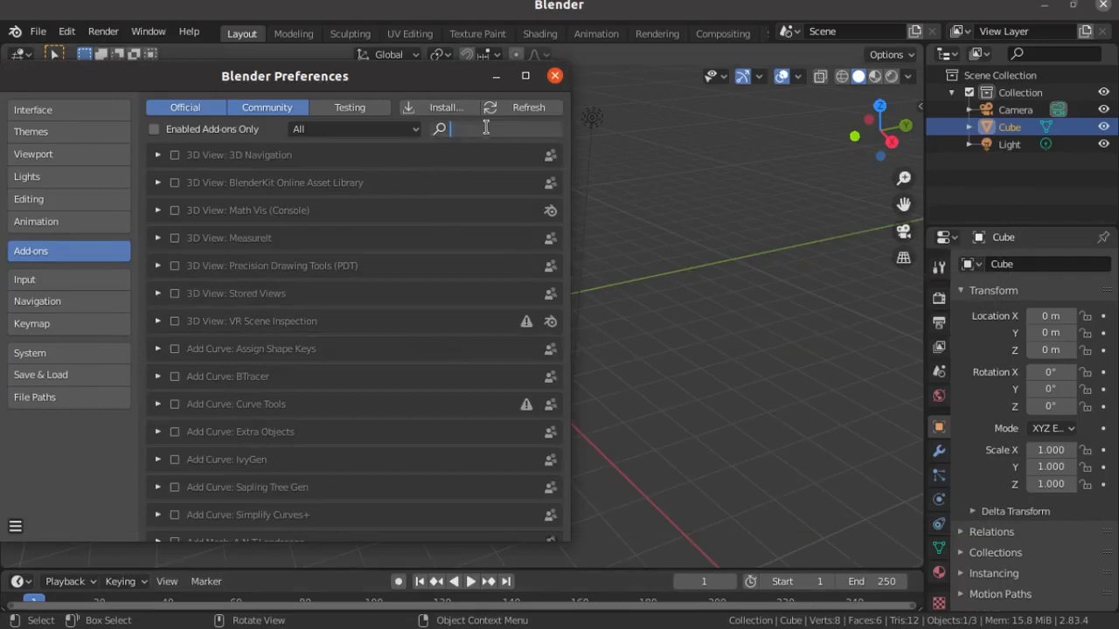
pyautogui.write('build')
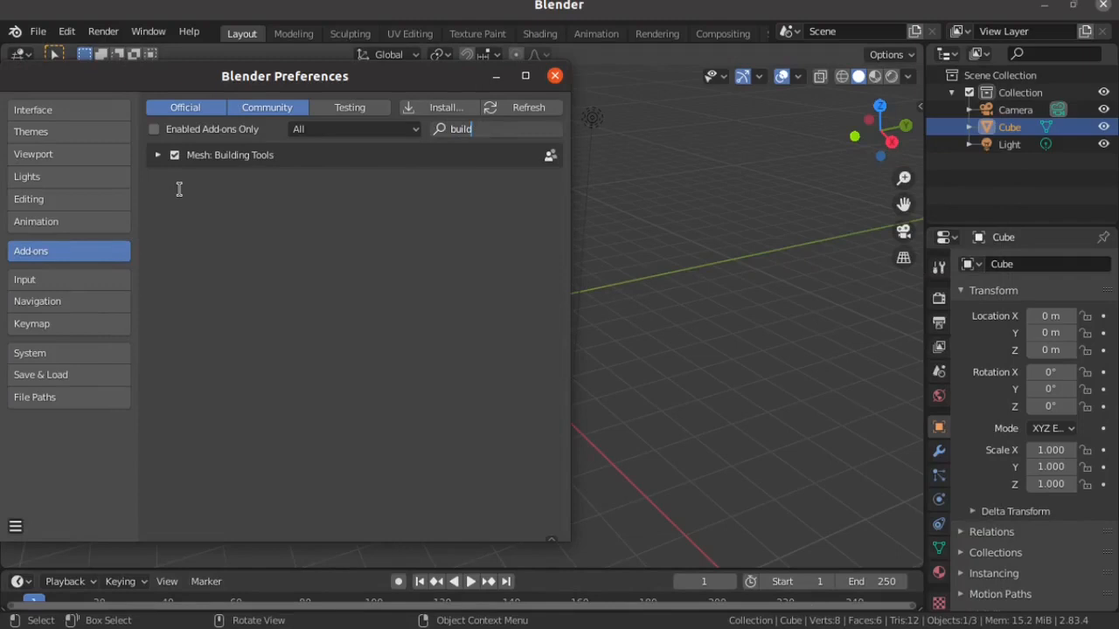
pyautogui.click(555, 77)
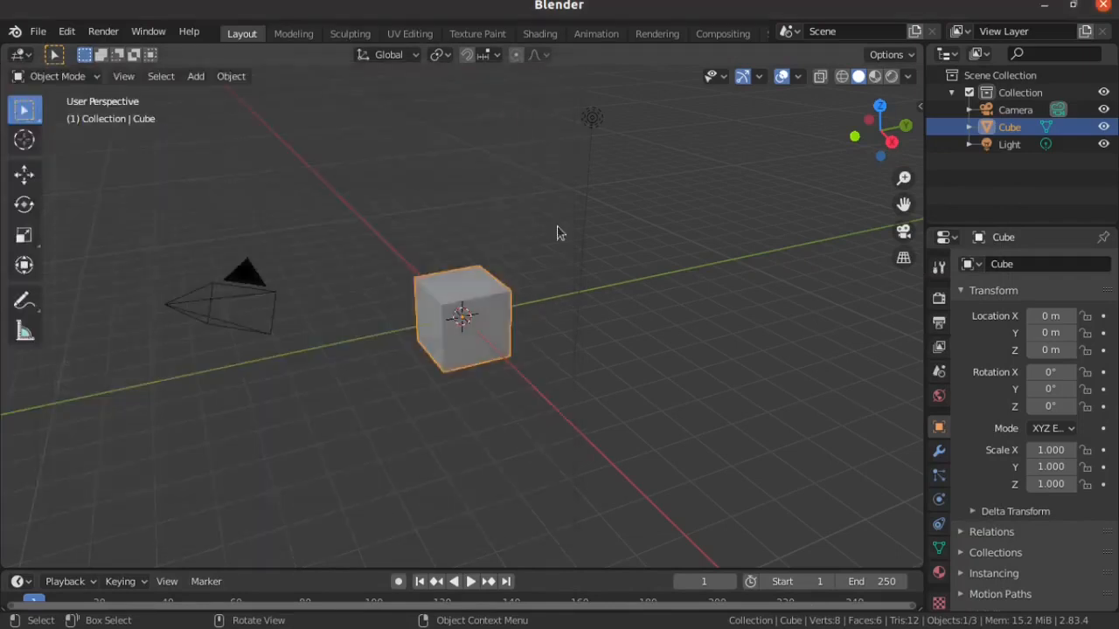
# - Delete the default cube from the scene
pyautogui.press('x')
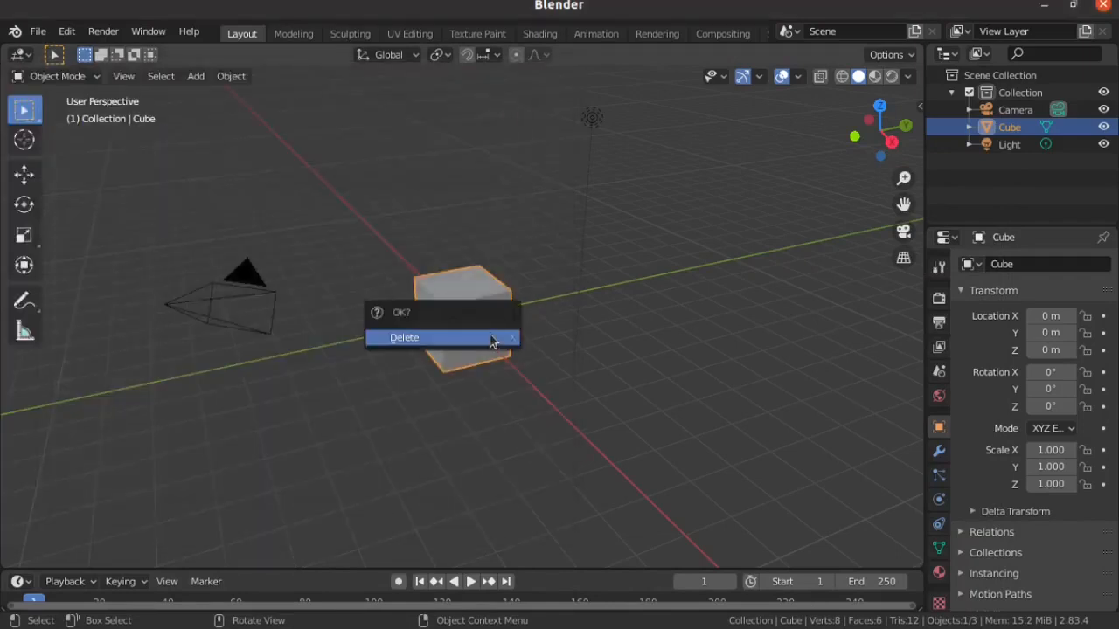
pyautogui.click(492, 339)
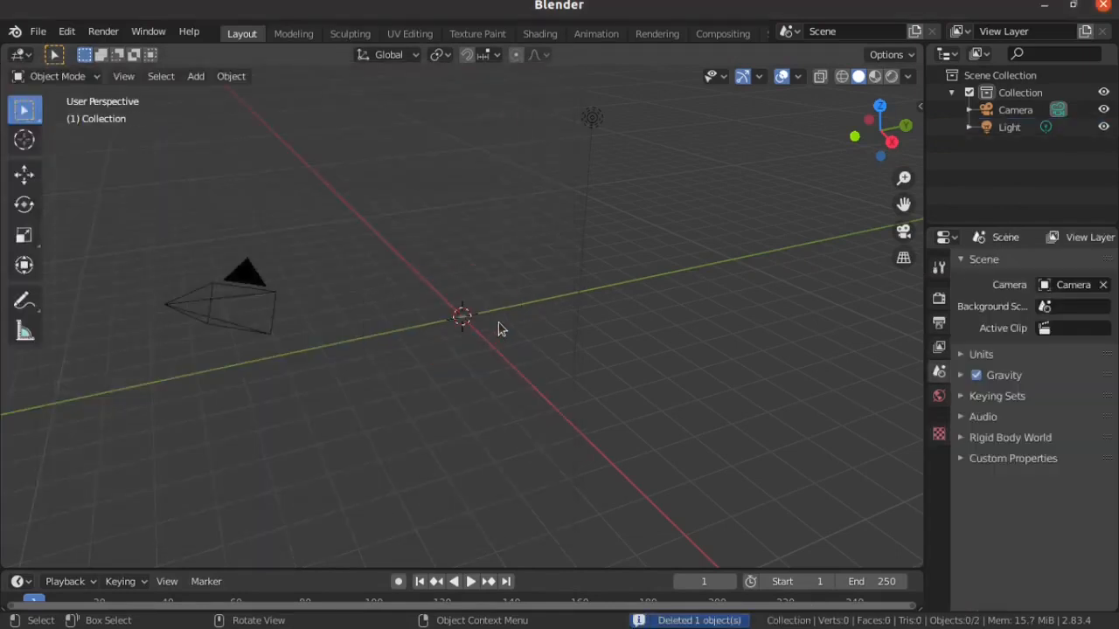
# - Create a rectangular 4 m by 4 m floorplan with the Building Tools add-on
pyautogui.click(916, 109)
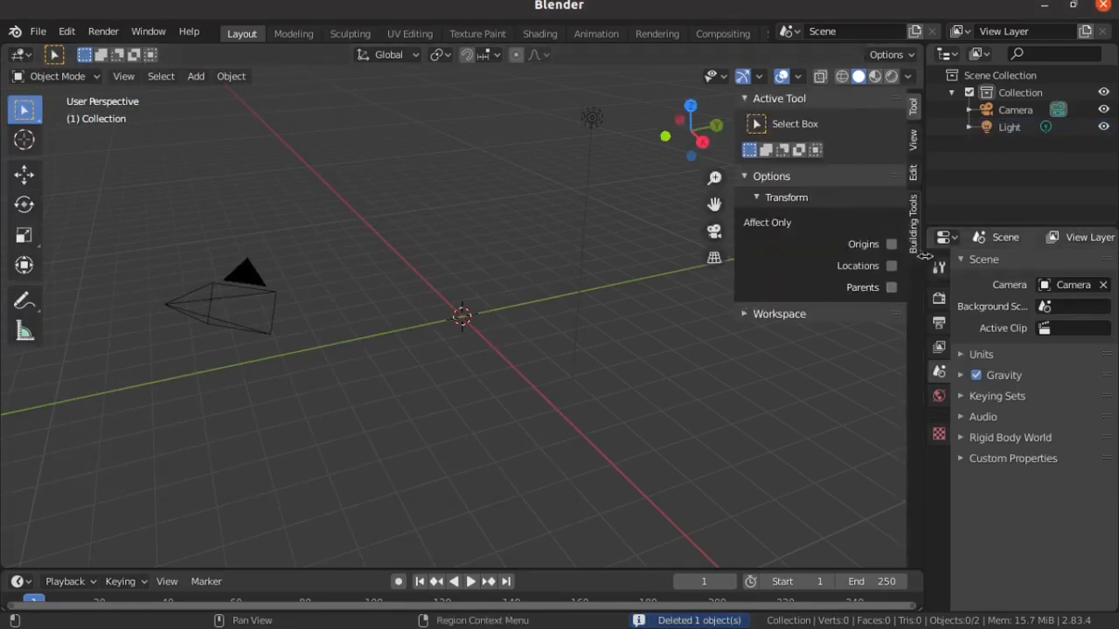
pyautogui.click(913, 226)
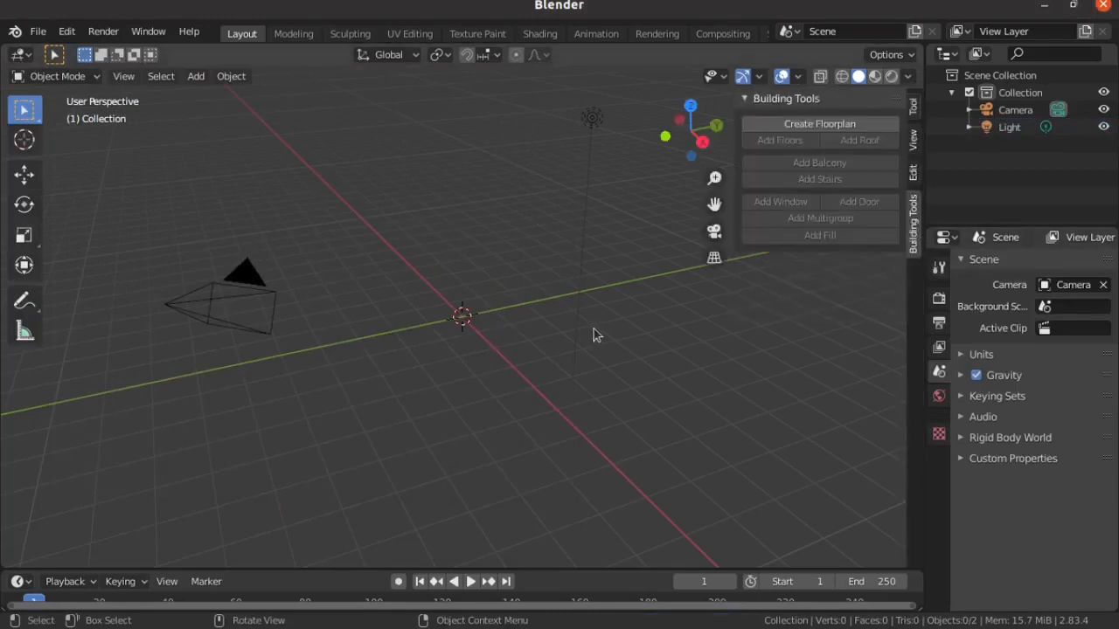
pyautogui.click(800, 124)
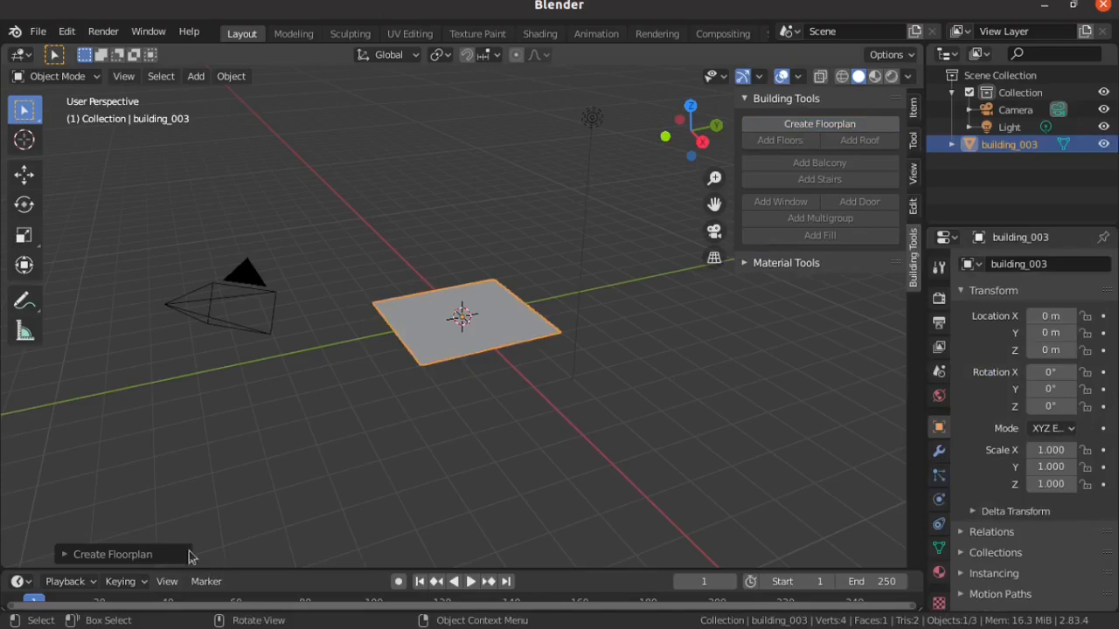
# - Try the H-Shaped type for the new floorplan
pyautogui.click(63, 558)
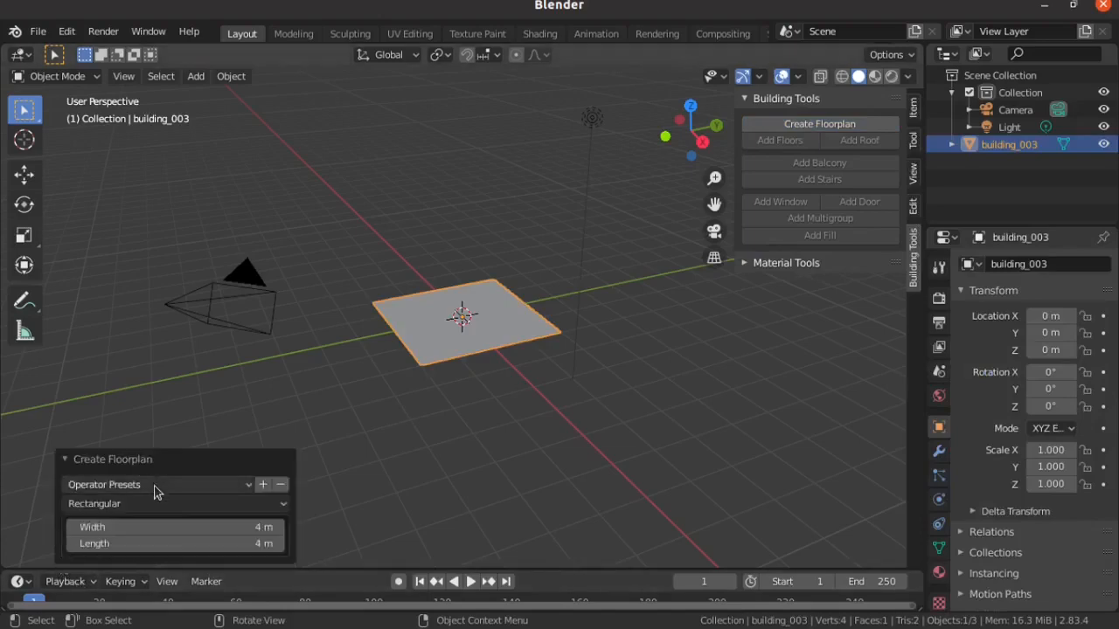
pyautogui.click(171, 504)
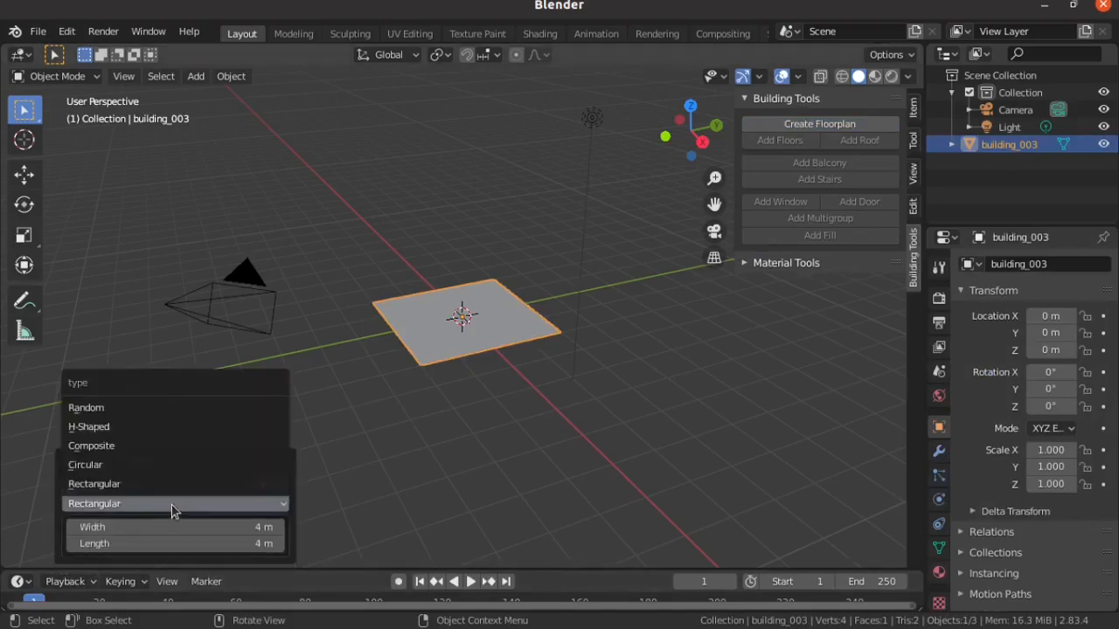
pyautogui.click(142, 427)
# - Try the Random floorplan type with seeds up to 6, and return the type to Rectangular
pyautogui.click(160, 447)
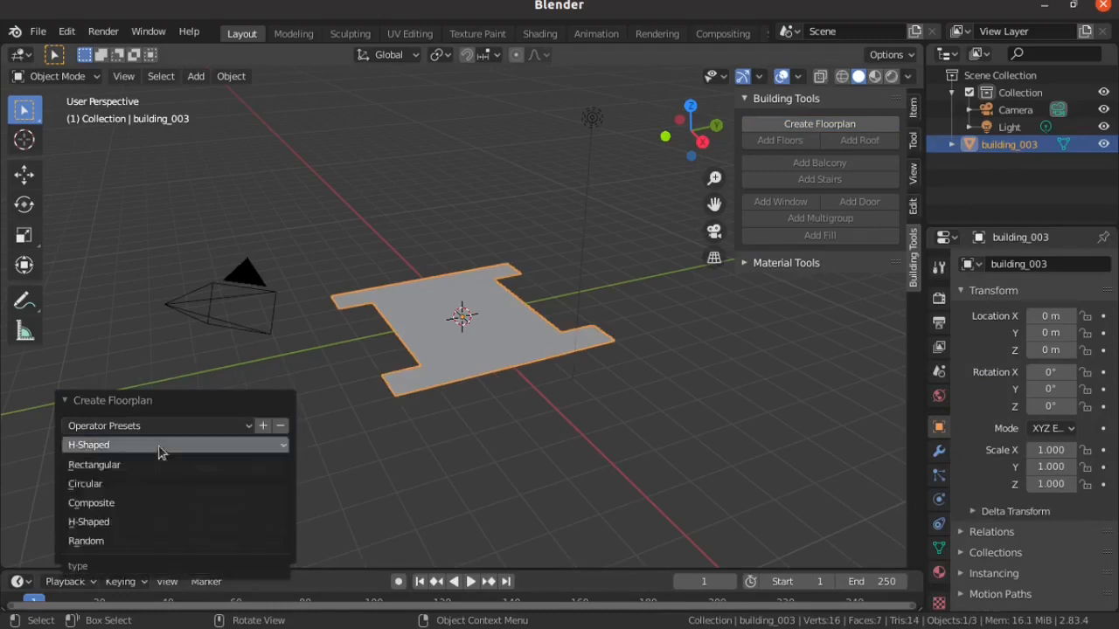
pyautogui.click(140, 540)
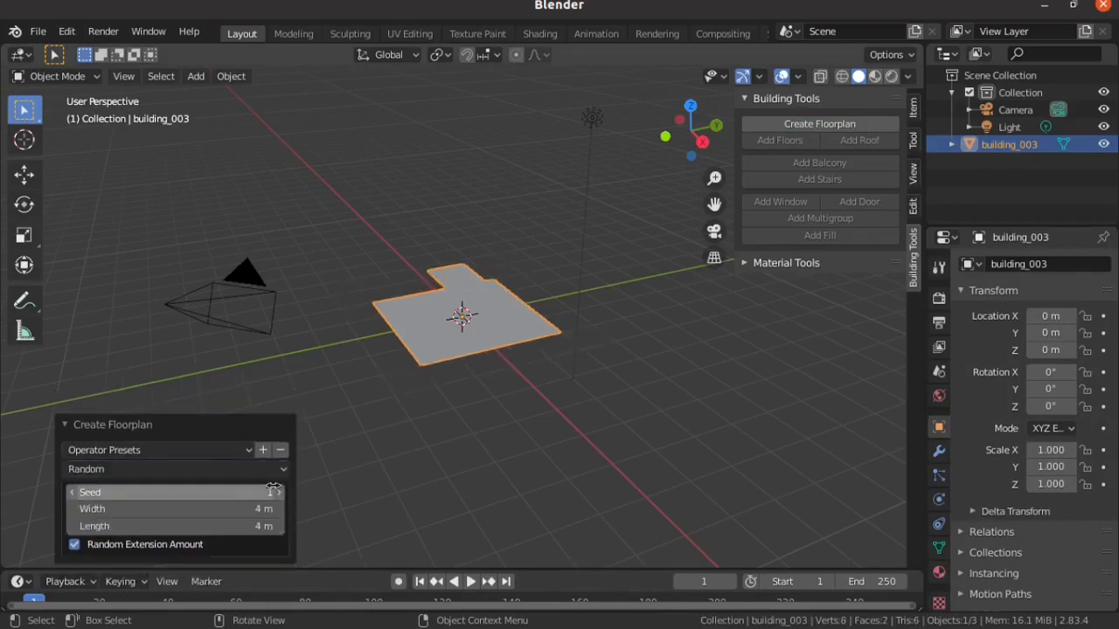
pyautogui.click(278, 493)
pyautogui.click(278, 494)
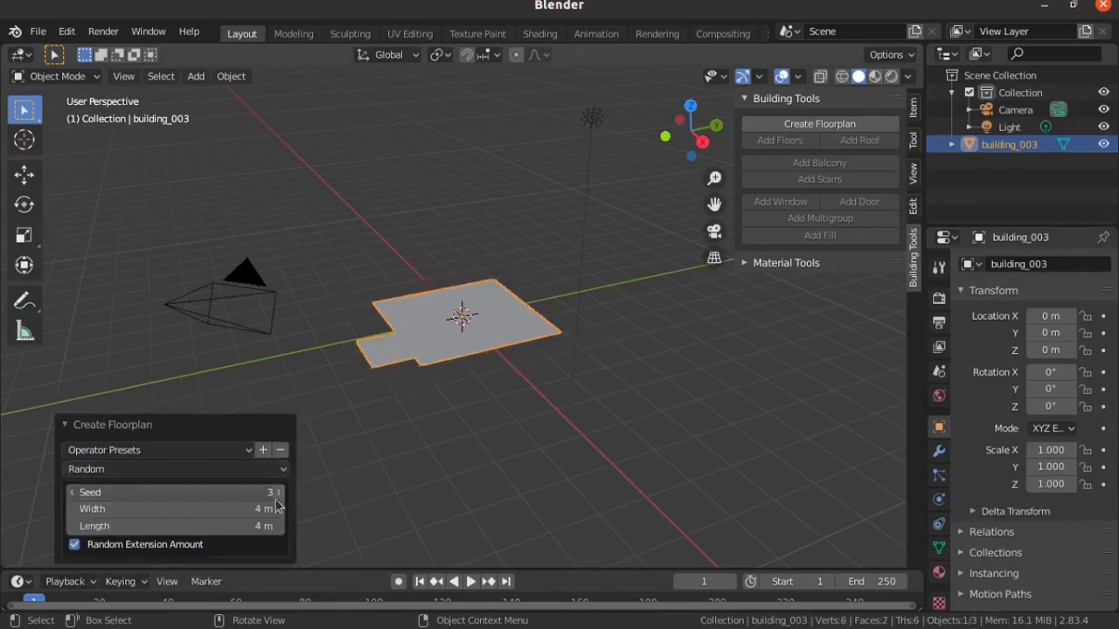
pyautogui.click(278, 494)
pyautogui.click(278, 494)
pyautogui.click(277, 494)
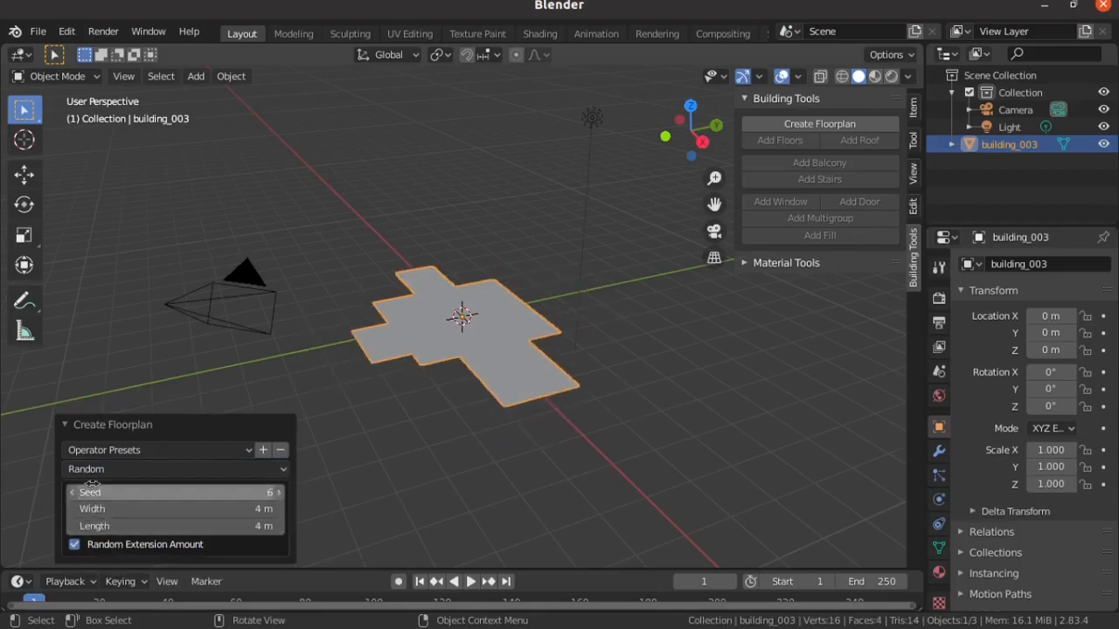
pyautogui.click(154, 467)
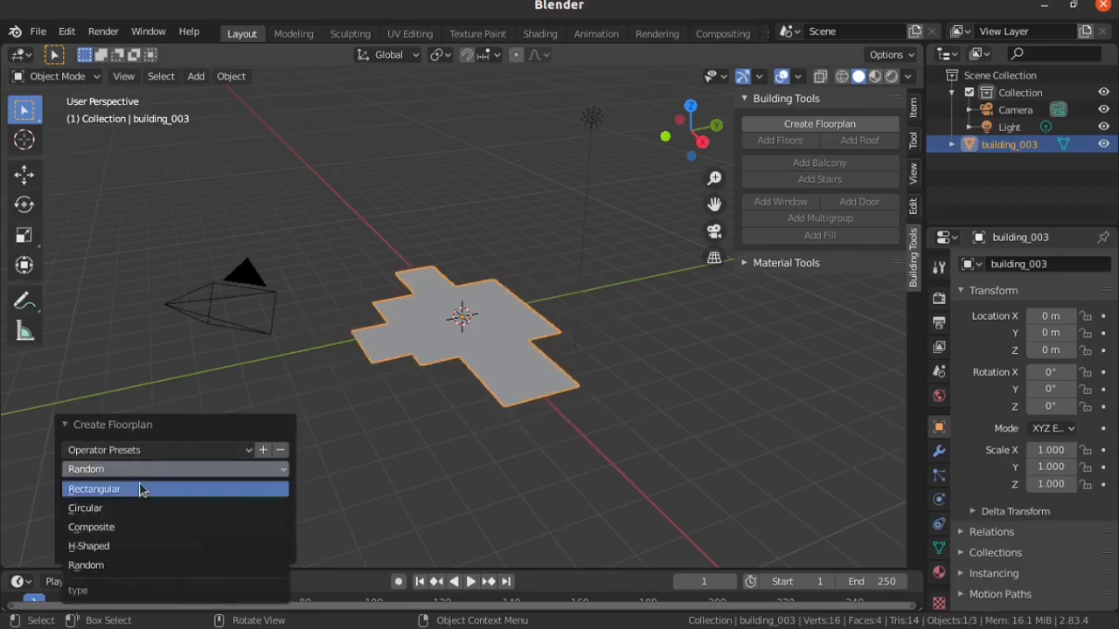
pyautogui.click(141, 490)
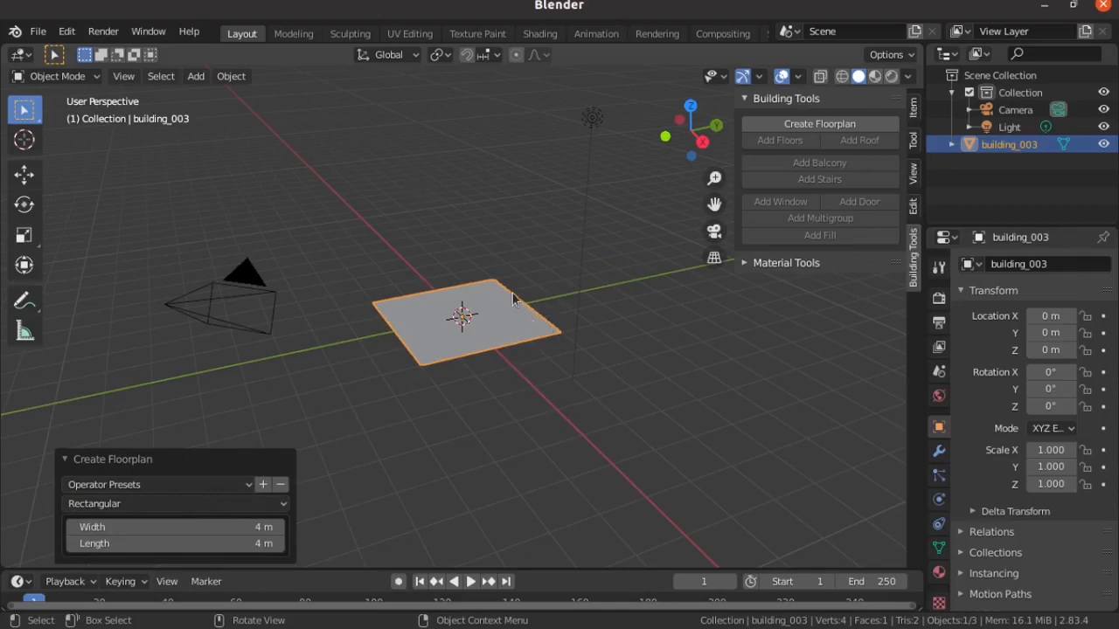
# - In Edit Mode, extrude the floorplan's edge on the positive Y side about 3.39 m along the global Y axis
pyautogui.press('Tab')
pyautogui.moveTo(550, 335); pyautogui.dragTo(406, 344, button='middle')
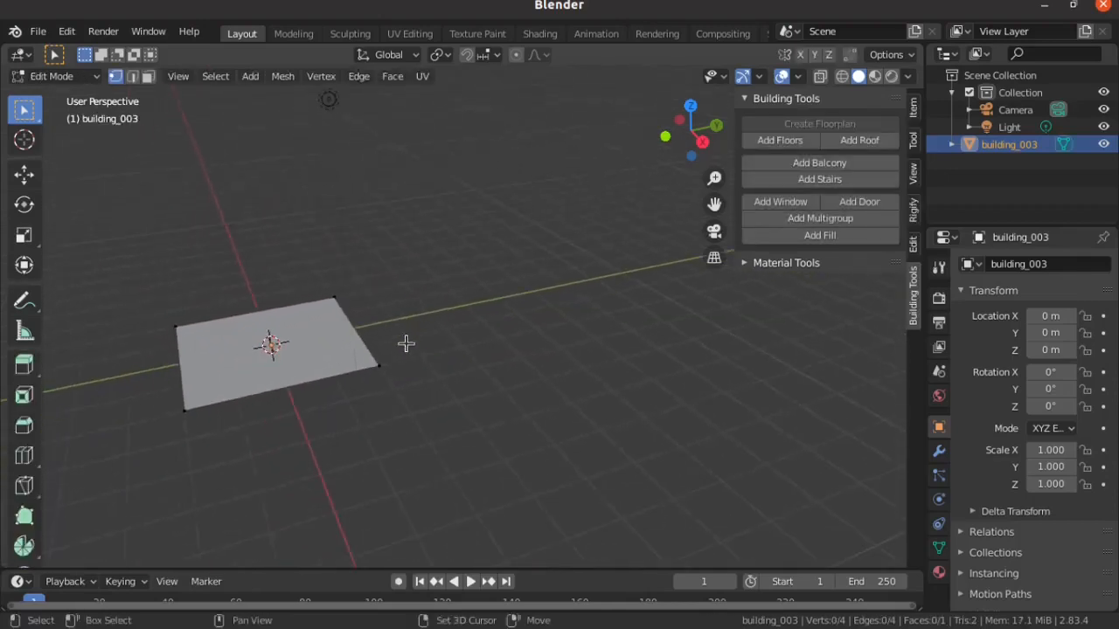
pyautogui.click(338, 297)
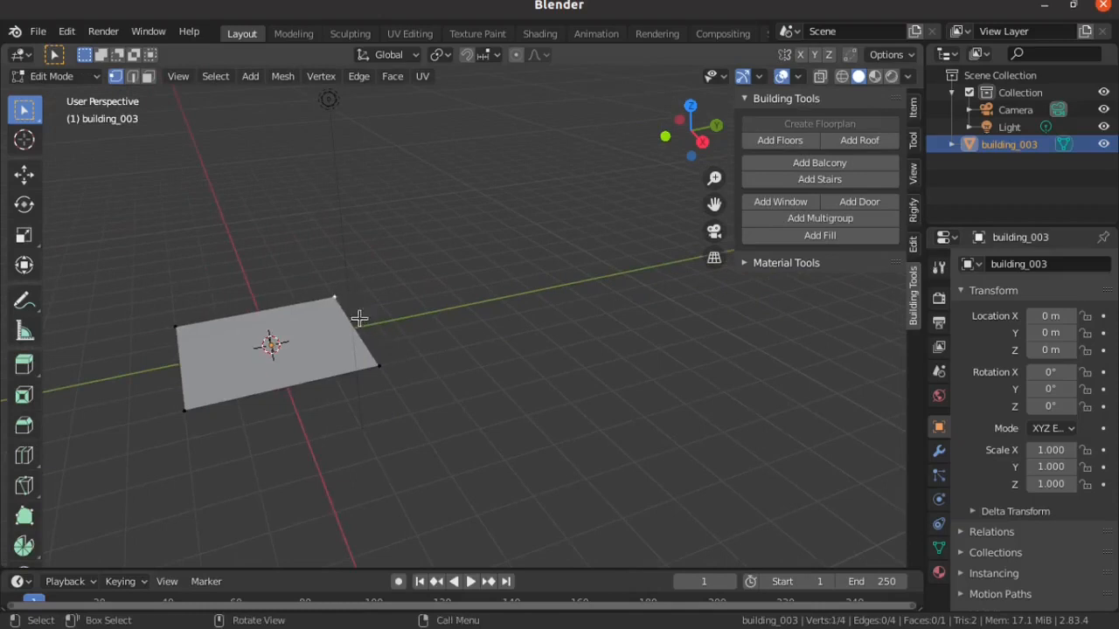
pyautogui.keyDown('shift'); pyautogui.click(379, 366); pyautogui.keyUp('shift')
pyautogui.press('e')
pyautogui.press('x')
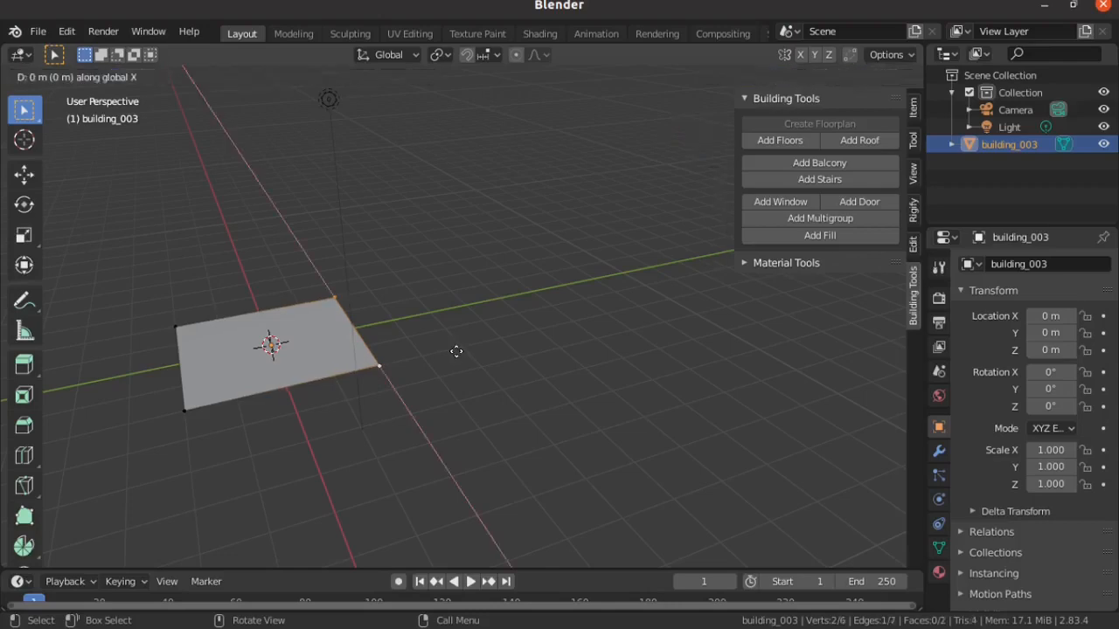
pyautogui.press('y')
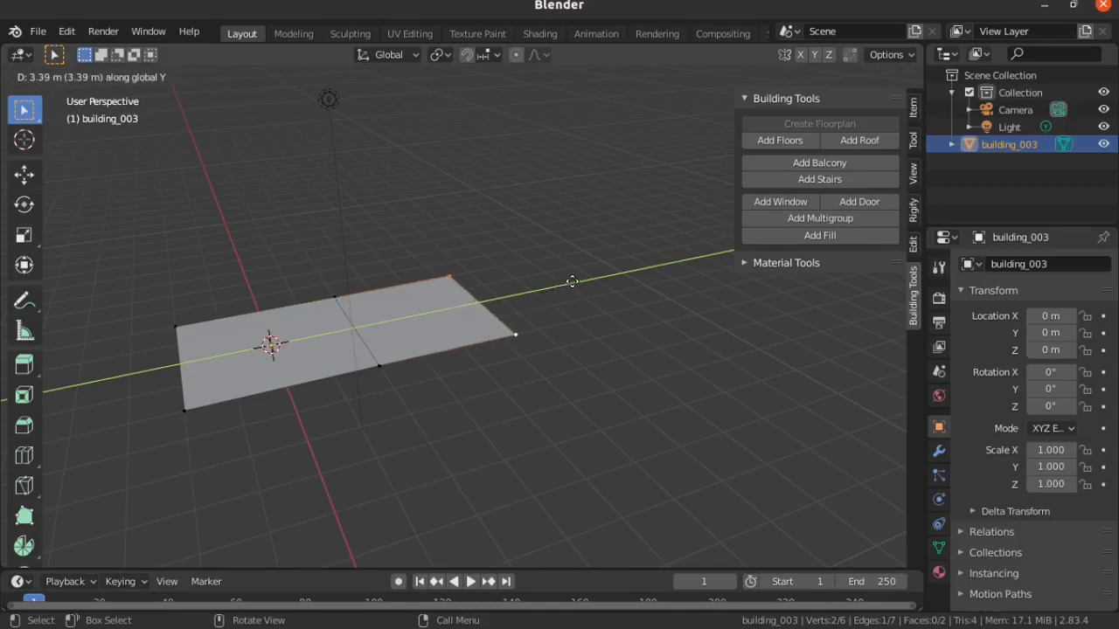
pyautogui.click(572, 282)
# - Extrude the front edge of the added floorplan section about 2.26 m along the global X axis to form an L-shape
pyautogui.click(382, 363)
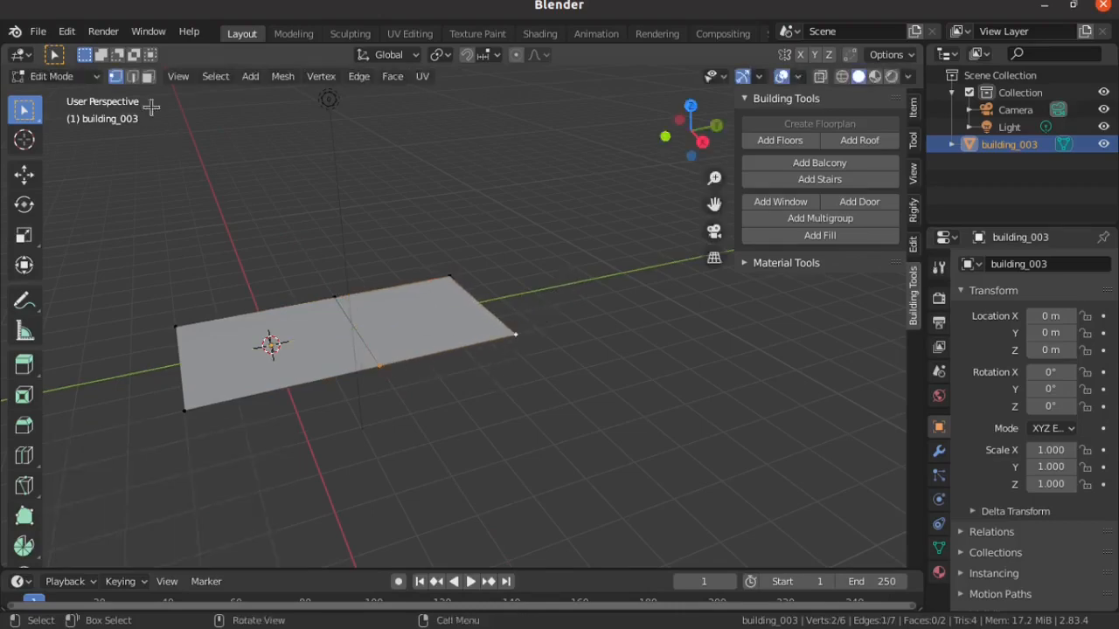
pyautogui.press('e')
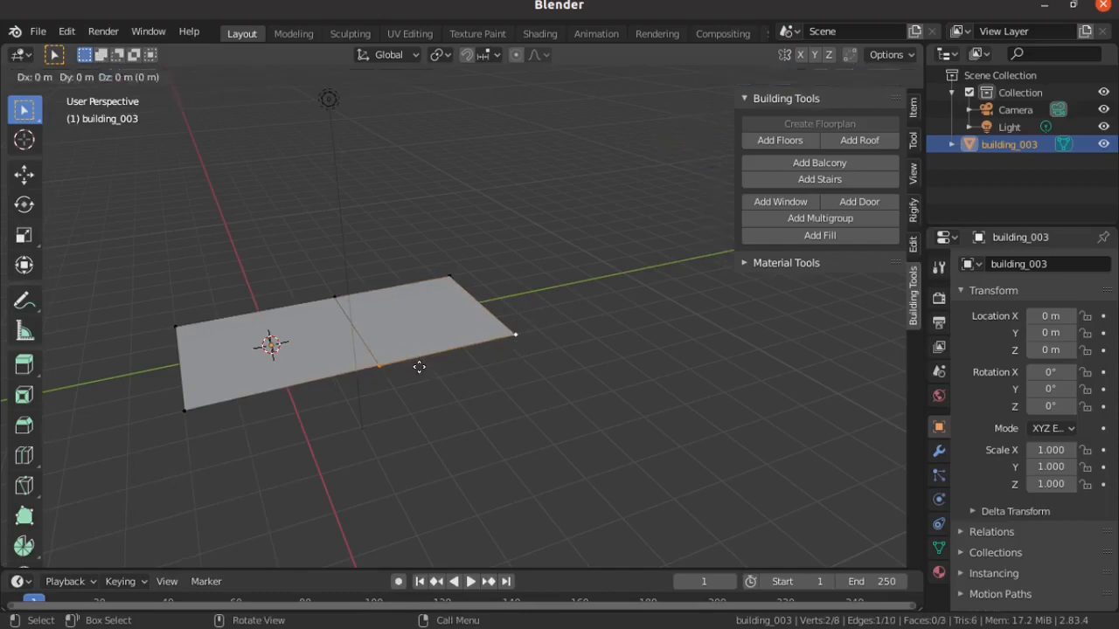
pyautogui.press('y')
pyautogui.press('x')
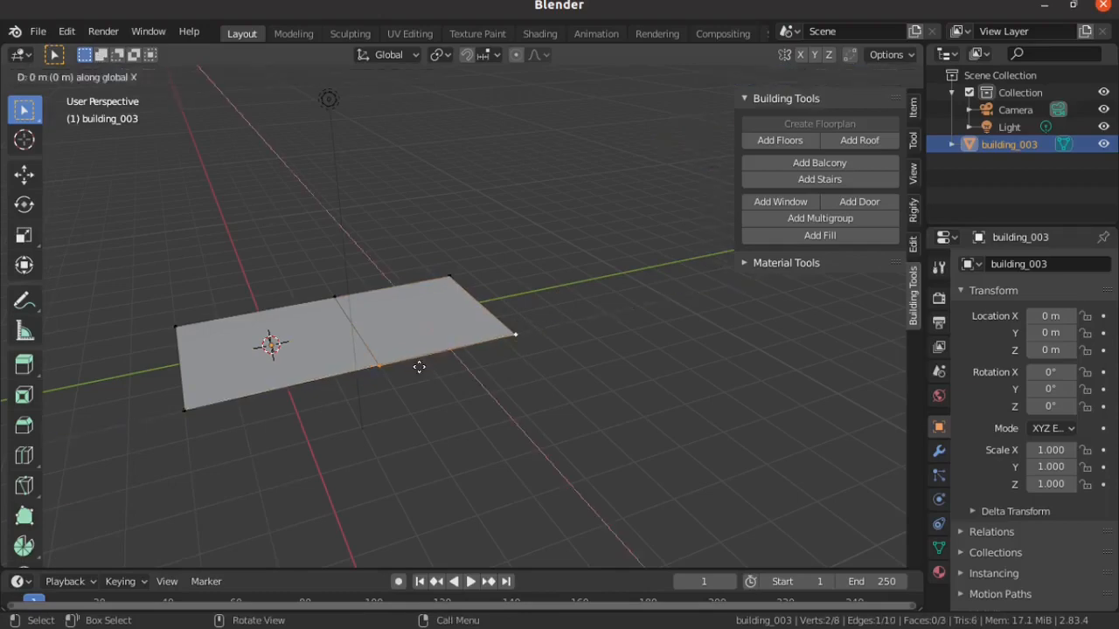
pyautogui.click(448, 429)
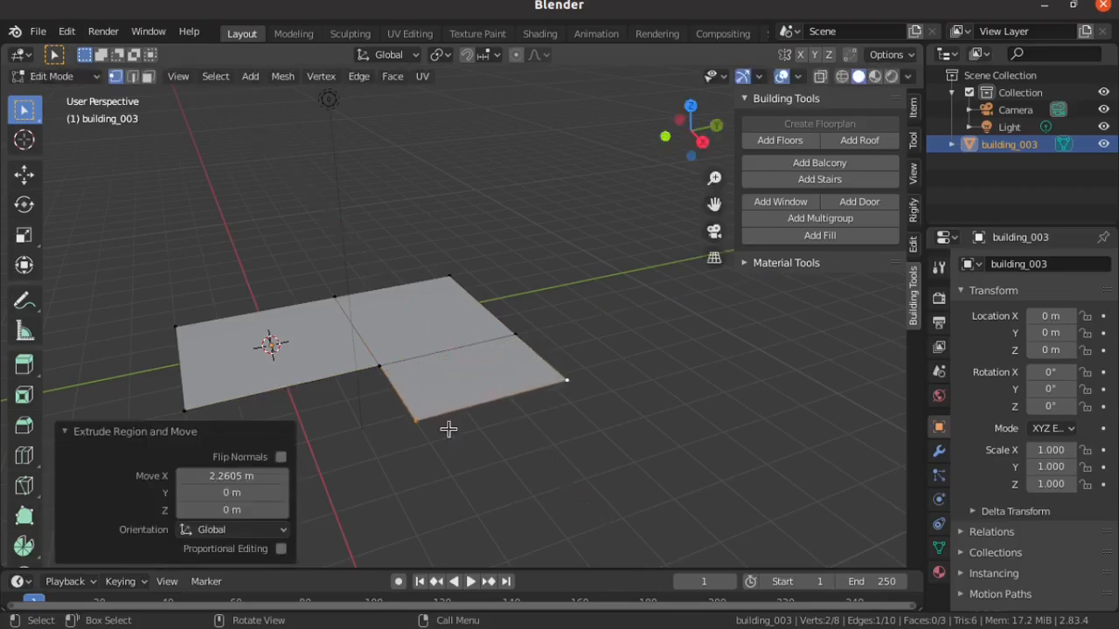
# - Switch to face selection and add one 2 m high floor with a slab to the L-shaped floorplan
pyautogui.press('Tab')
pyautogui.press('Tab')
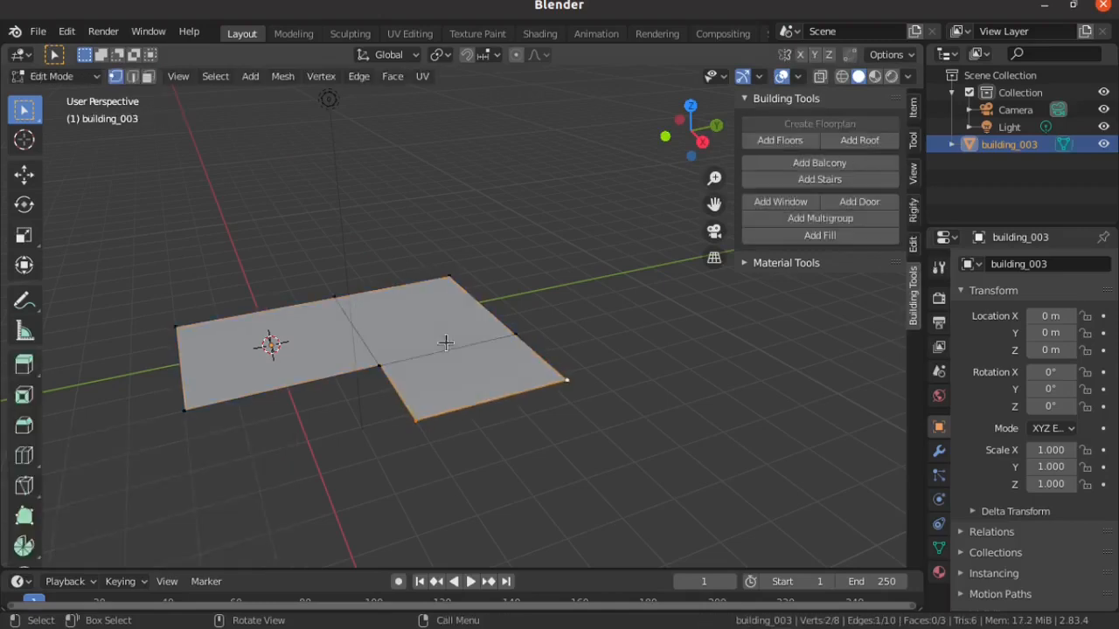
pyautogui.click(148, 79)
pyautogui.click(150, 79)
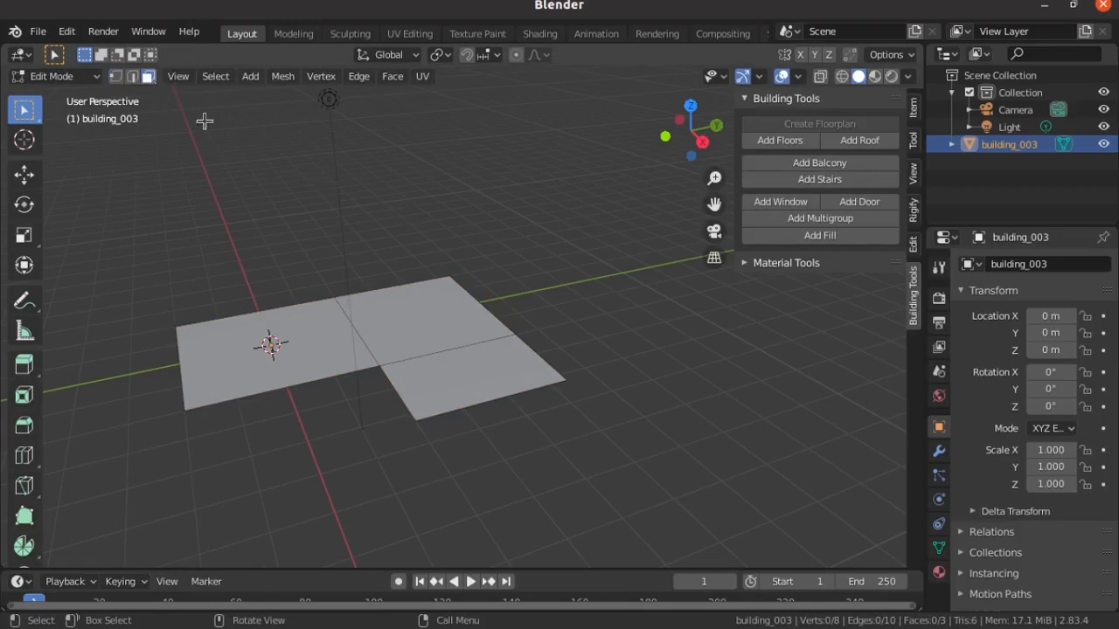
pyautogui.click(778, 151)
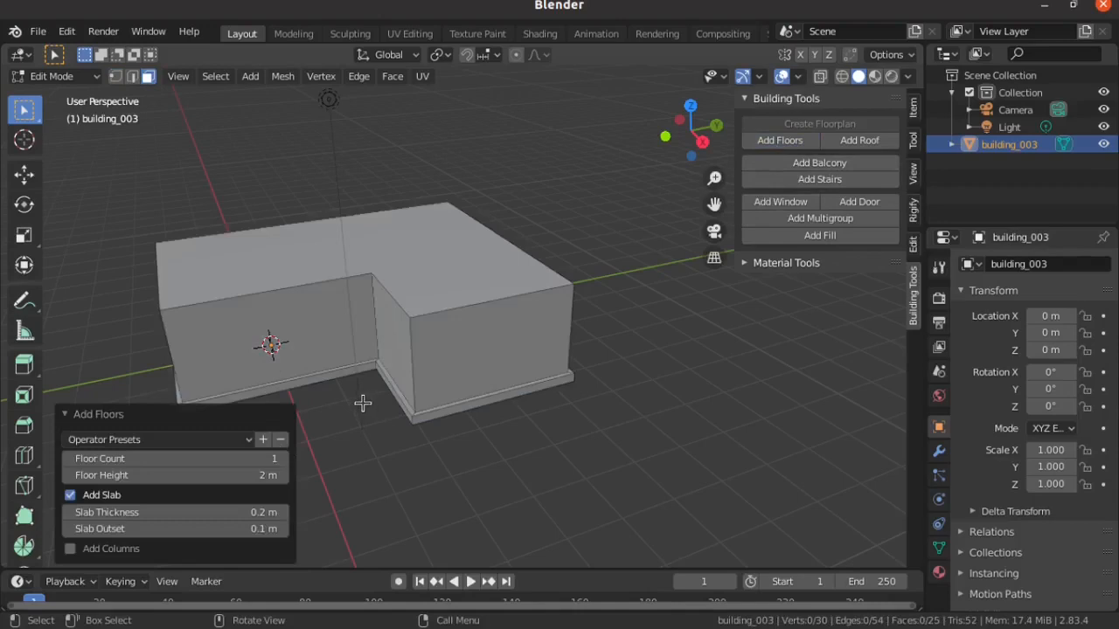
# - Add a door to the front wall face of the L-shaped building's projecting wing
pyautogui.moveTo(426, 350); pyautogui.dragTo(452, 321, button='middle')
pyautogui.click(499, 316)
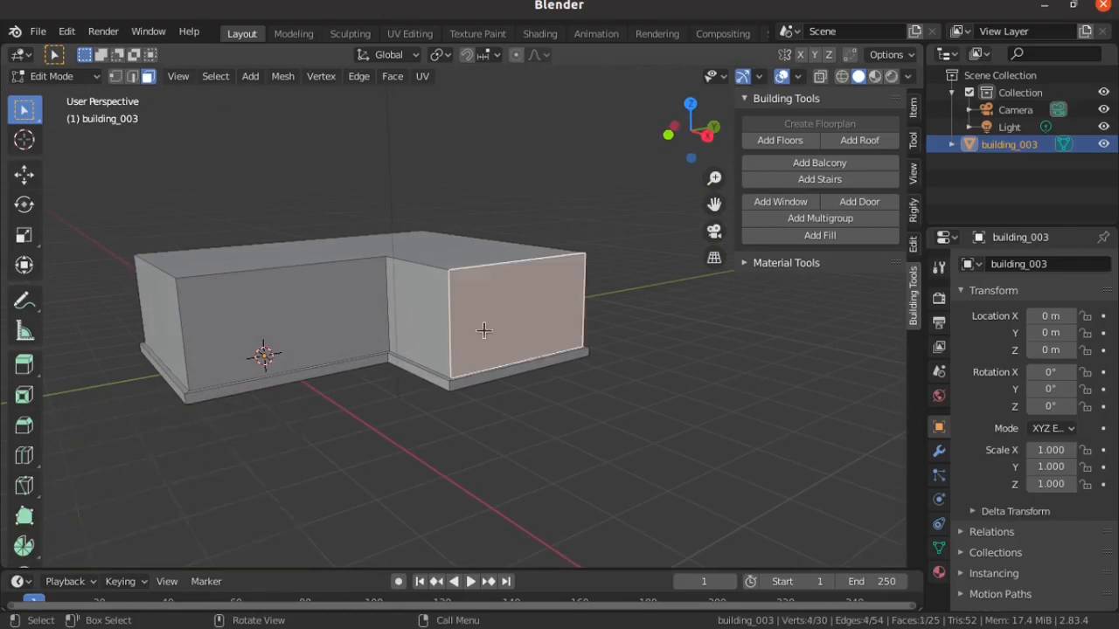
pyautogui.click(288, 333)
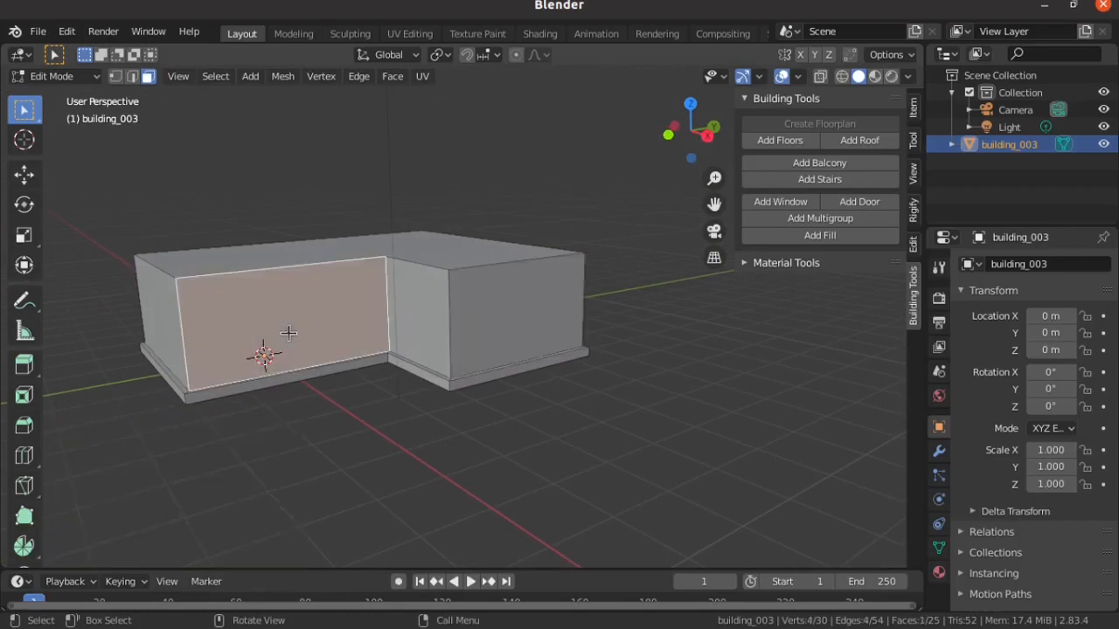
pyautogui.click(399, 316)
pyautogui.click(152, 345)
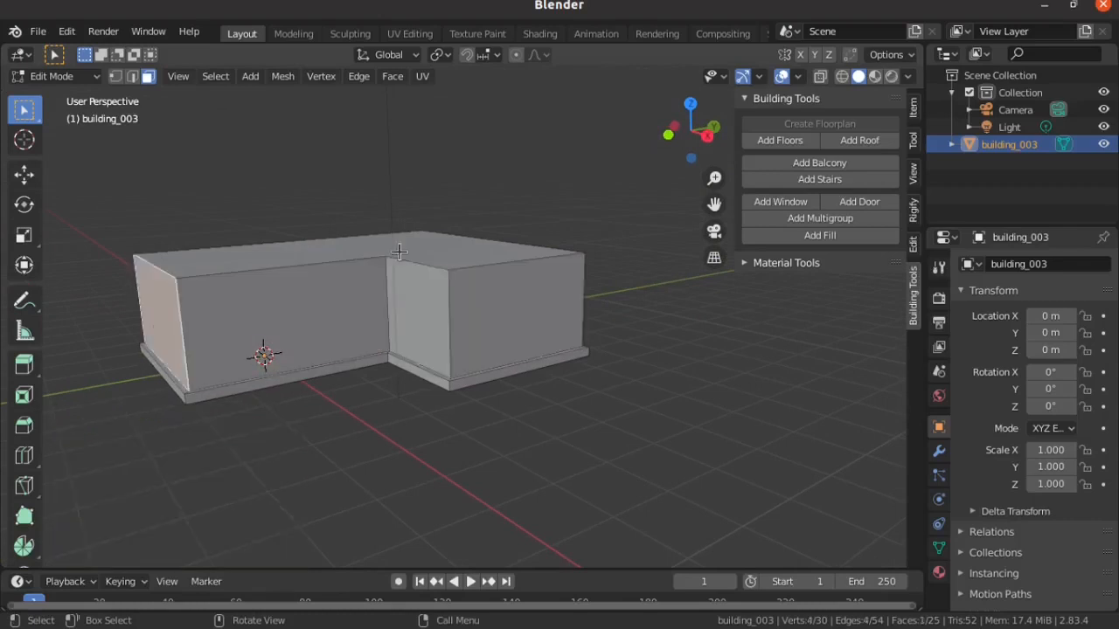
pyautogui.click(499, 329)
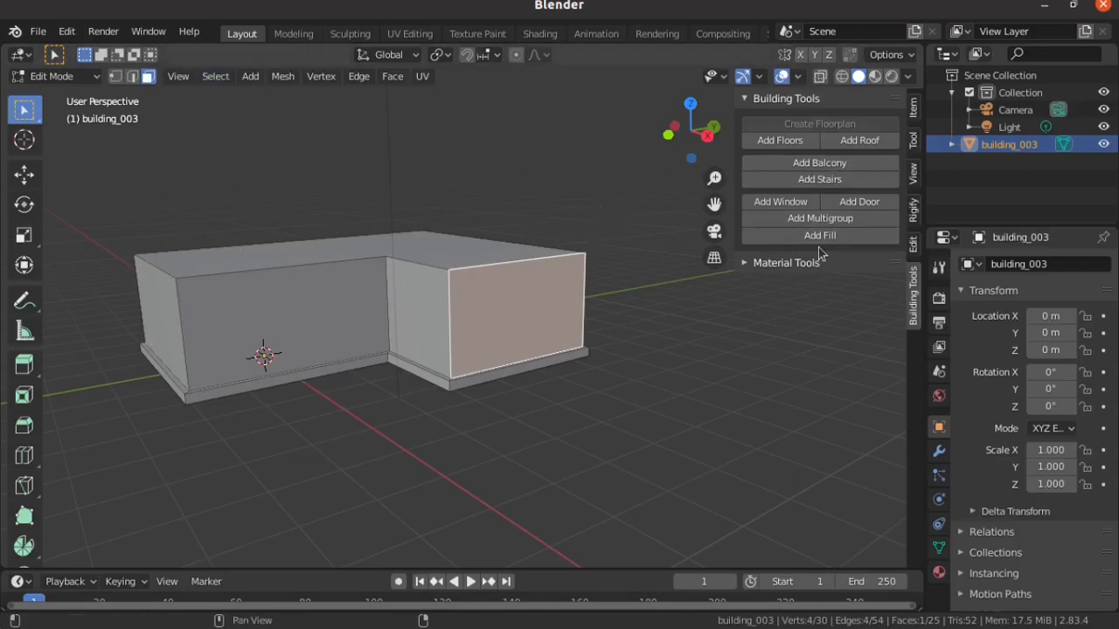
pyautogui.click(859, 202)
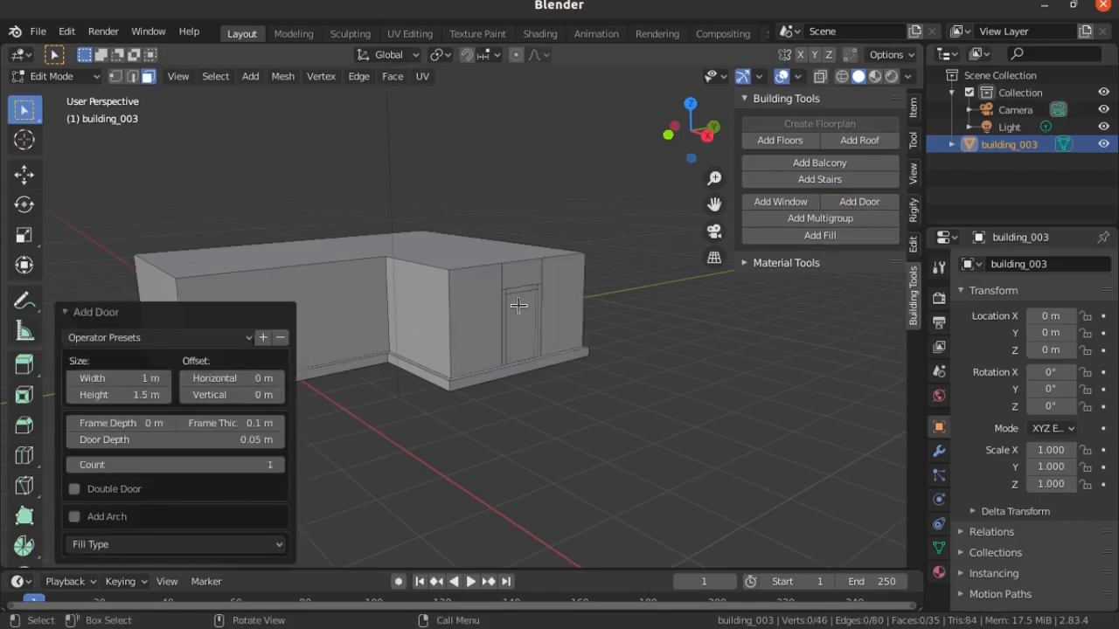
# - Set the new door's width to 1.5 m
pyautogui.scroll(5, 533, 295)
pyautogui.scroll(2, 538, 298)
pyautogui.keyDown('shift'); pyautogui.moveTo(582, 292); pyautogui.dragTo(467, 254, button='middle'); pyautogui.keyUp('shift')
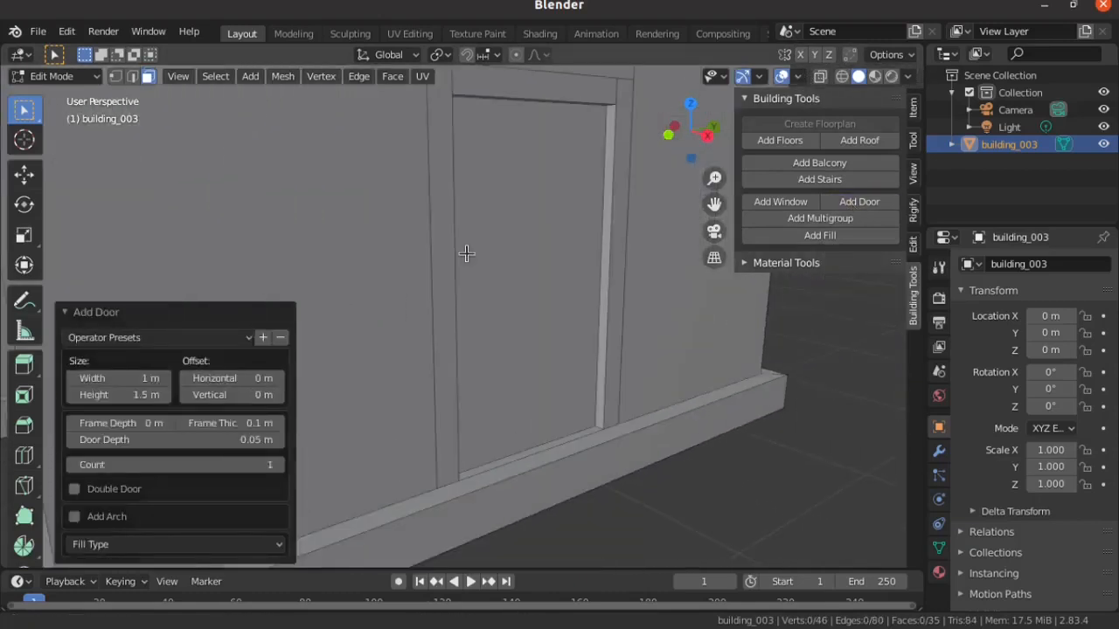
pyautogui.scroll(-1, 470, 253)
pyautogui.scroll(-2, 470, 253)
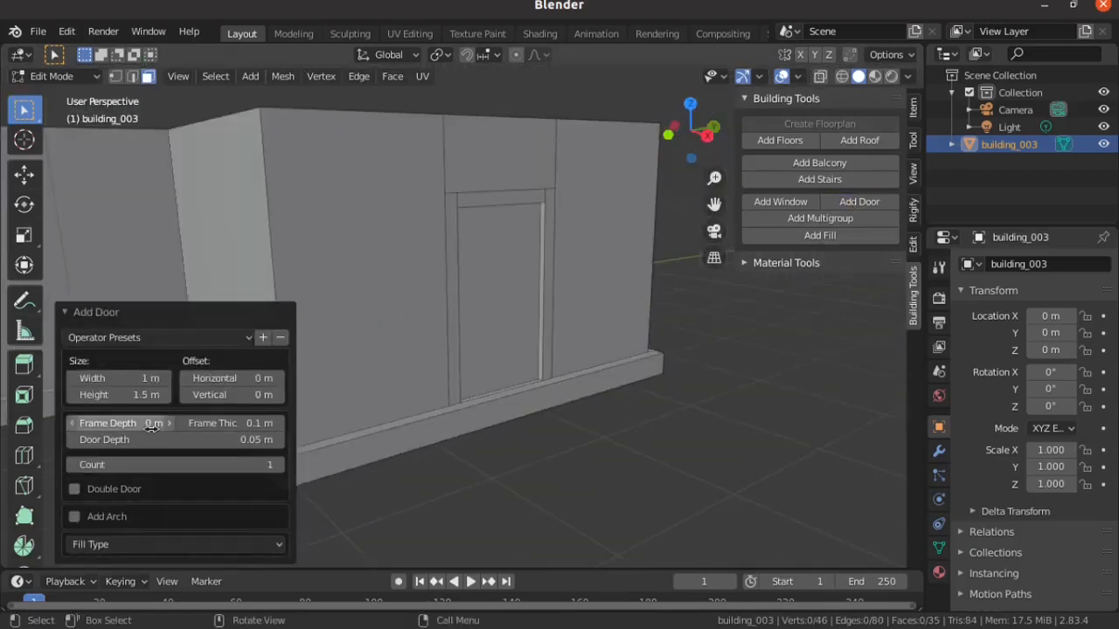
pyautogui.click(131, 378)
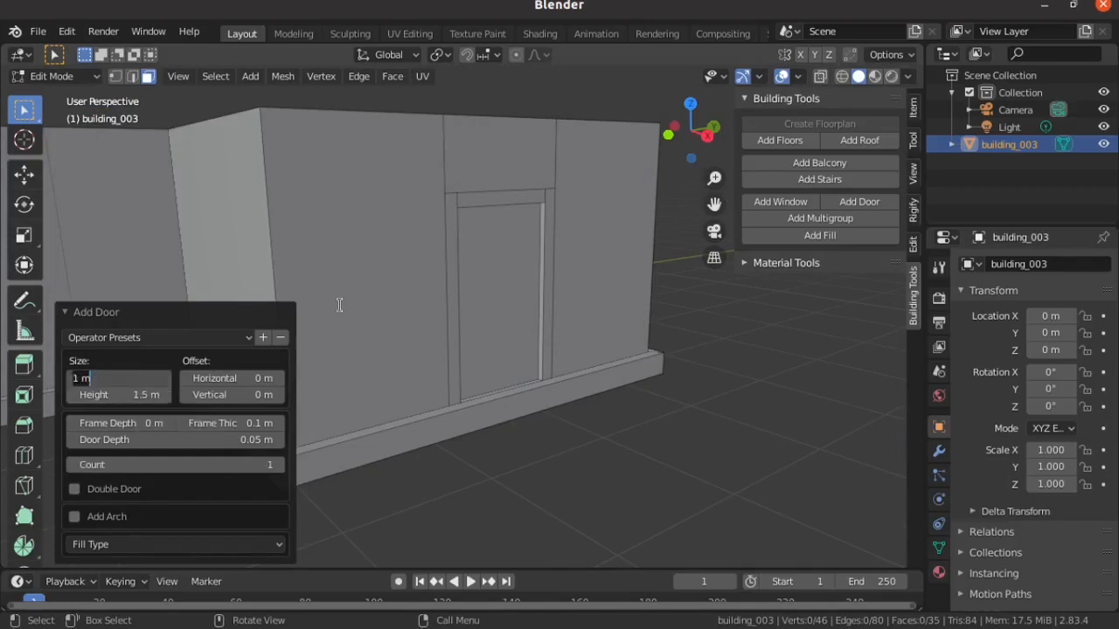
pyautogui.write('1.5')
pyautogui.press('Return')
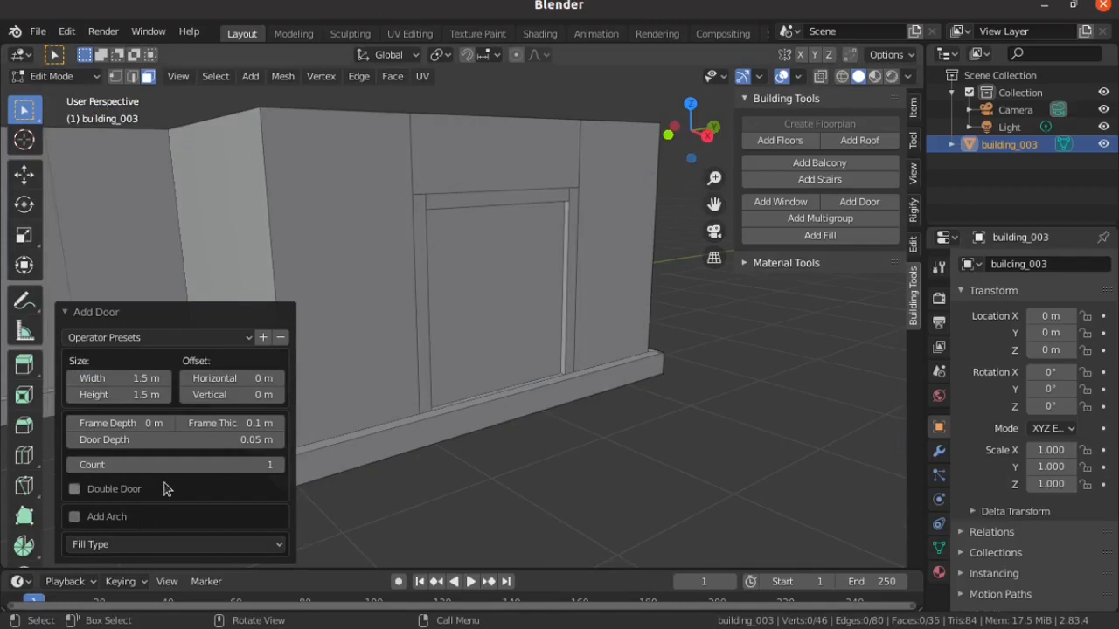
# - Set the door's frame depth to 0.05 m and make it a double door
pyautogui.moveTo(295, 297)
pyautogui.mouseDown(button='middle')
pyautogui.moveTo(325, 291)
pyautogui.moveTo(315, 308)
pyautogui.mouseUp(button='middle')
pyautogui.click(142, 426)
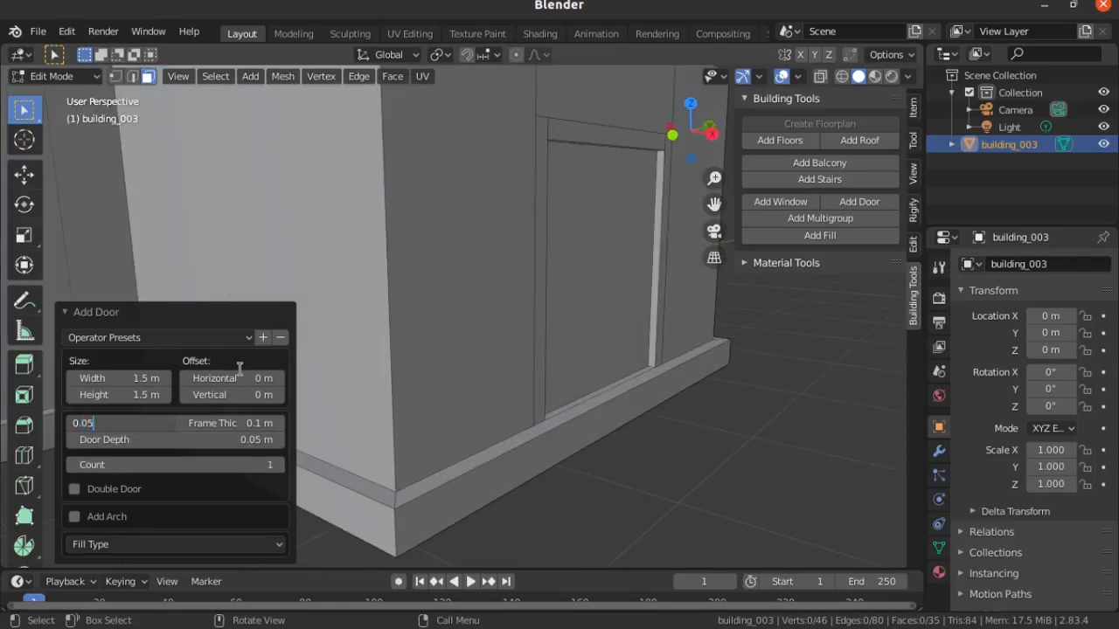
pyautogui.write('.05')
pyautogui.press('Return')
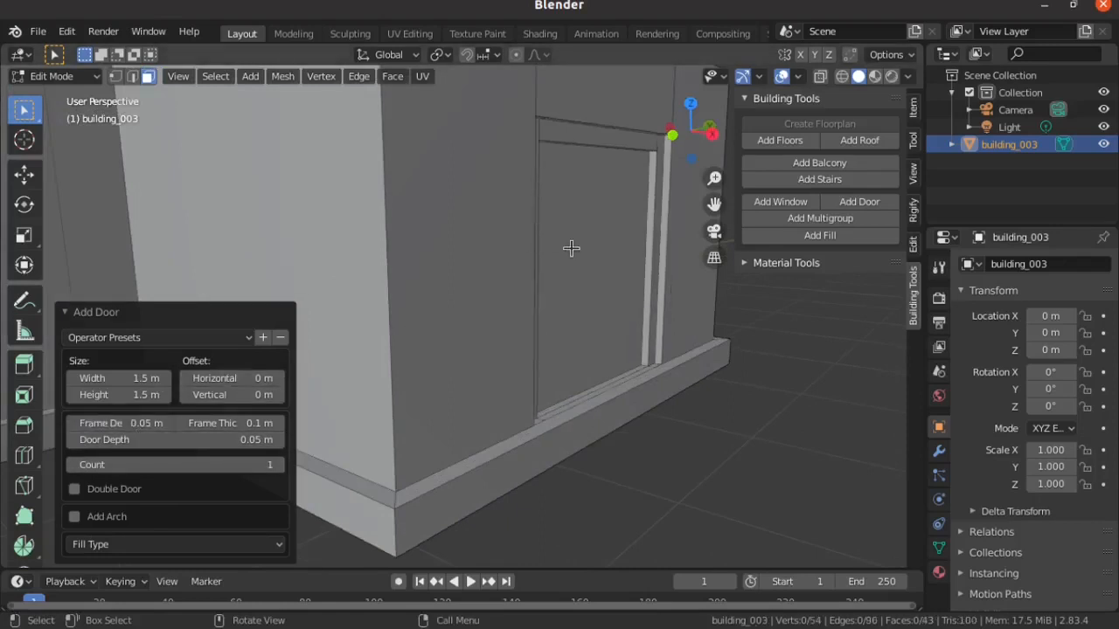
pyautogui.moveTo(571, 248)
pyautogui.mouseDown(button='middle')
pyautogui.moveTo(528, 256)
pyautogui.moveTo(551, 249)
pyautogui.mouseUp(button='middle')
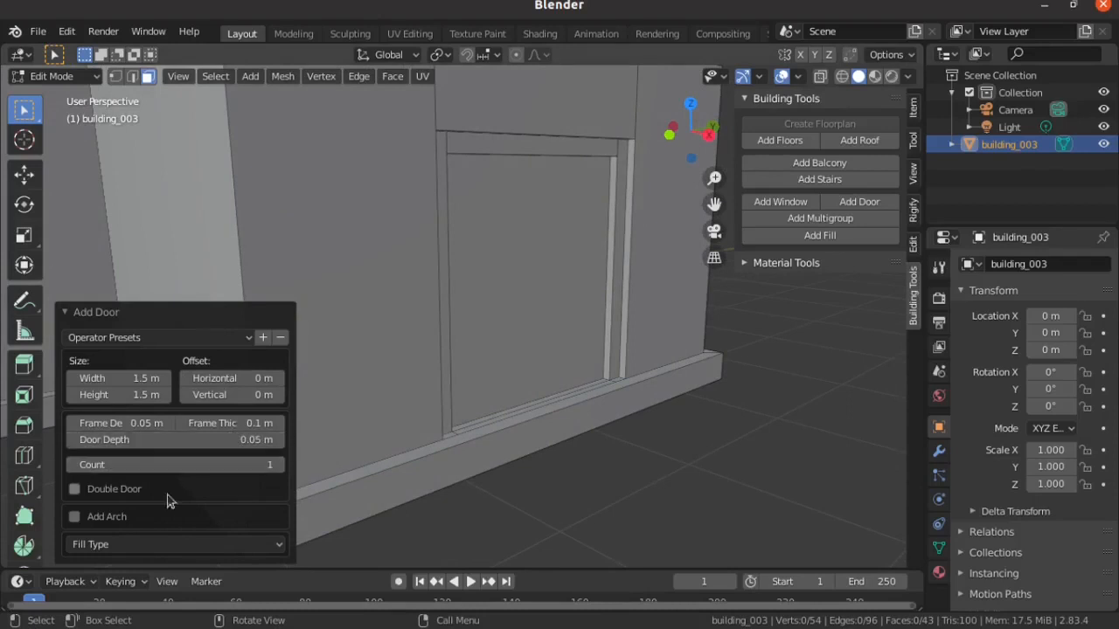
pyautogui.click(74, 489)
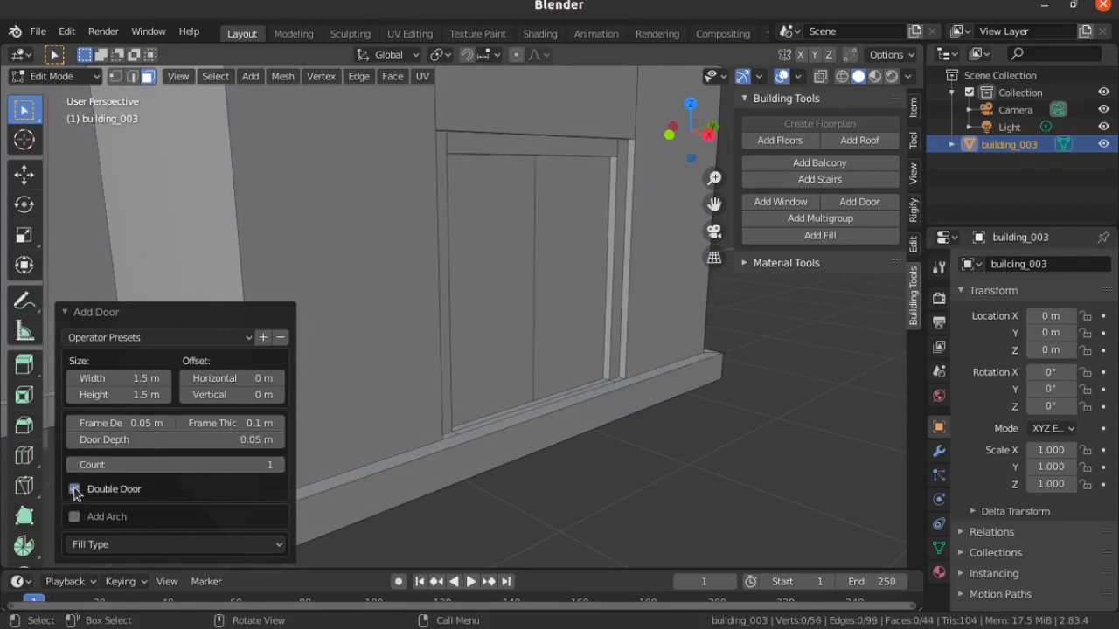
# - Add a Sphere-type arch above the double door and set the door's height to 1.4 m
pyautogui.scroll(-4, 459, 221)
pyautogui.scroll(1, 437, 245)
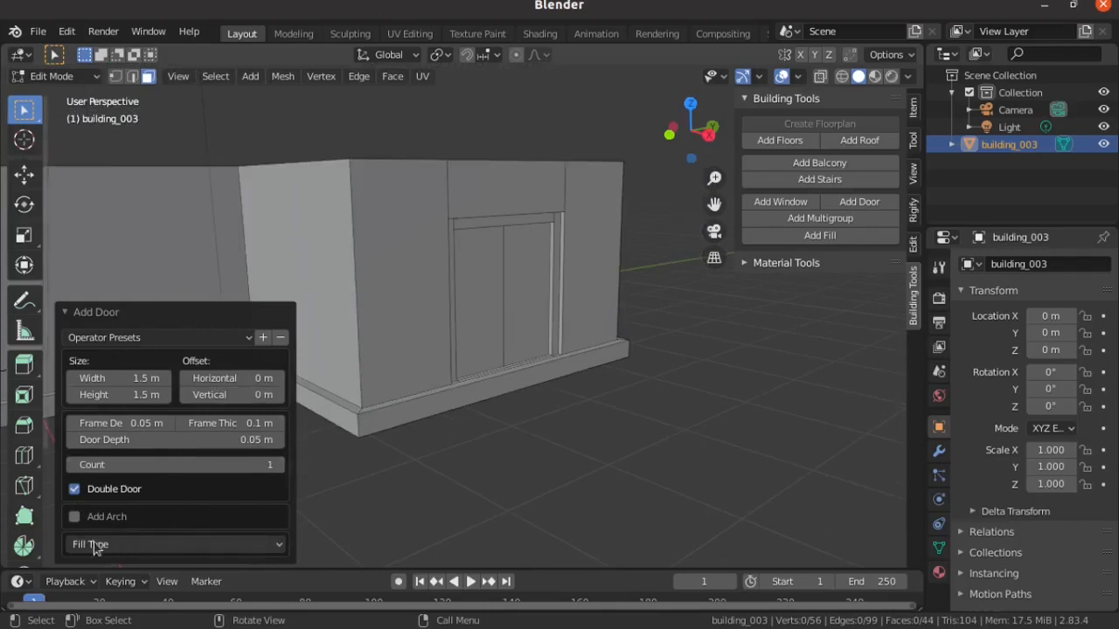
pyautogui.click(75, 517)
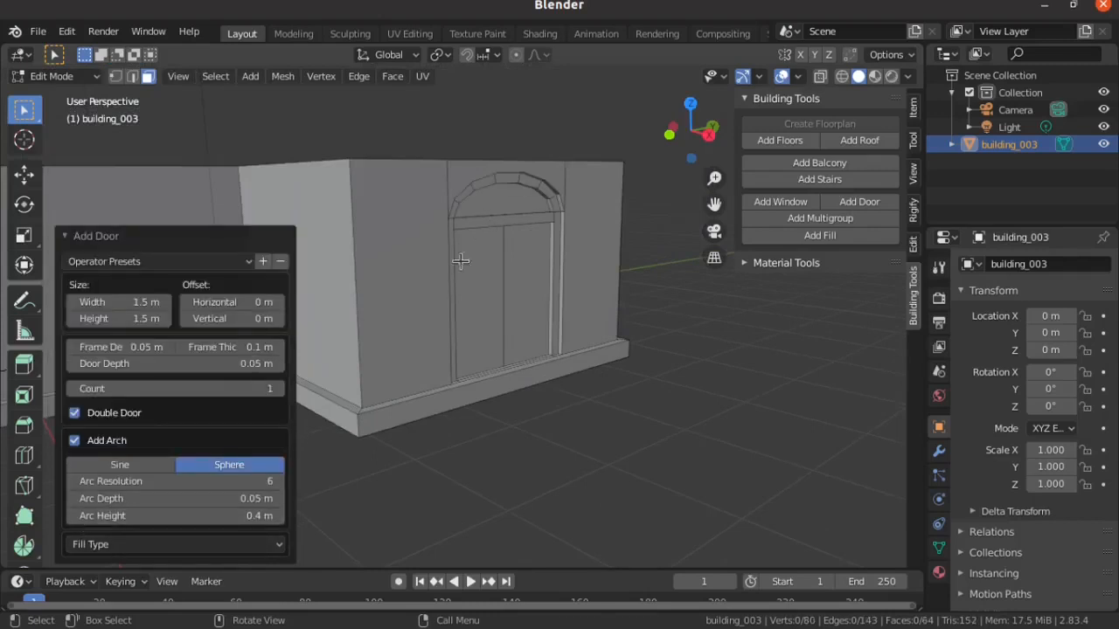
pyautogui.click(137, 322)
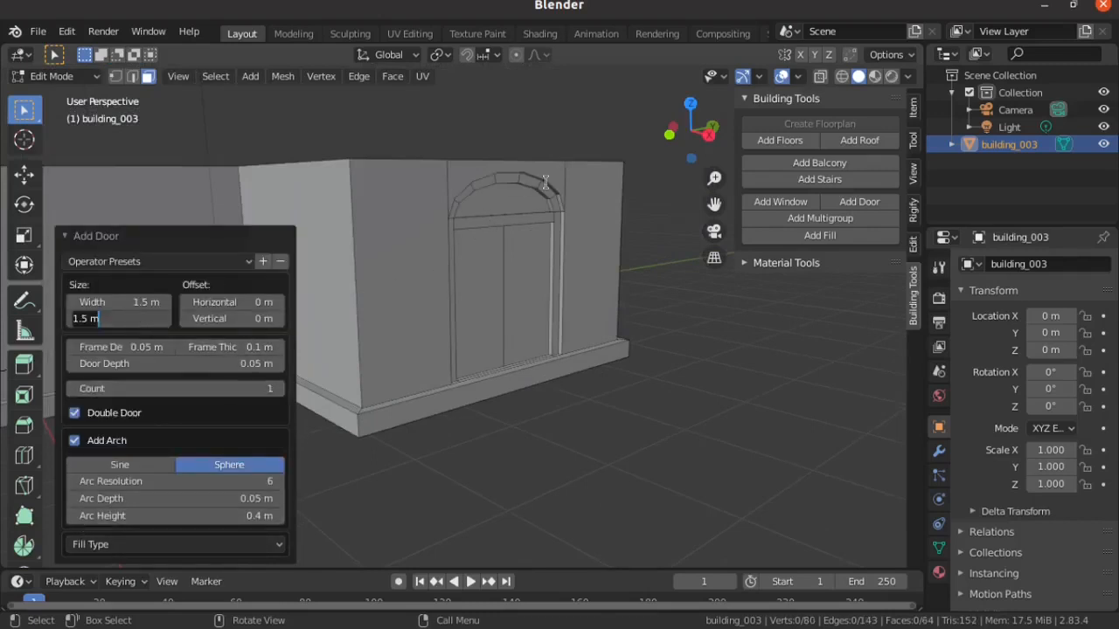
pyautogui.write('1.4')
pyautogui.press('Return')
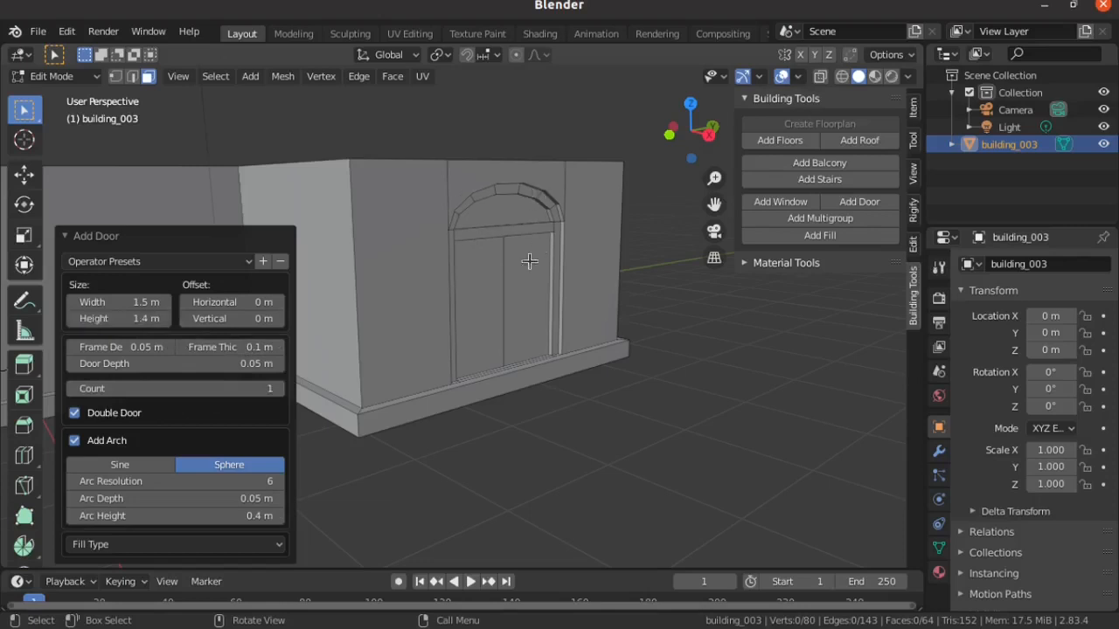
# - Add a 1.5 m by 1 m rectangular window with an arch to the wing's inner side wall, with a frame depth of 0.05 m
pyautogui.moveTo(513, 288); pyautogui.dragTo(580, 293, button='middle')
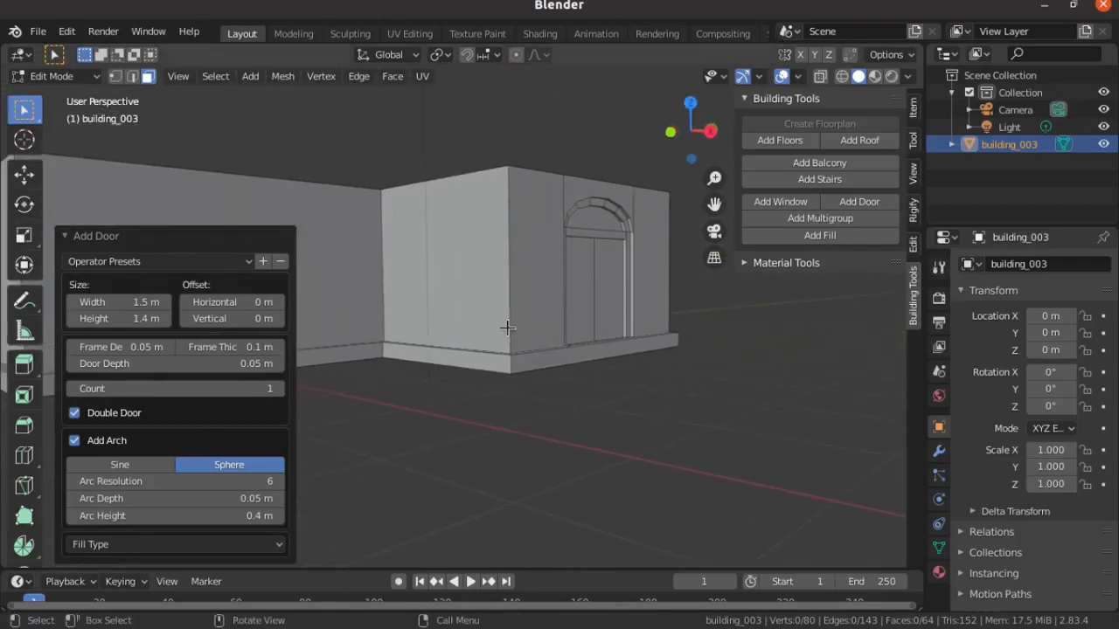
pyautogui.moveTo(504, 255); pyautogui.dragTo(415, 342, button='middle')
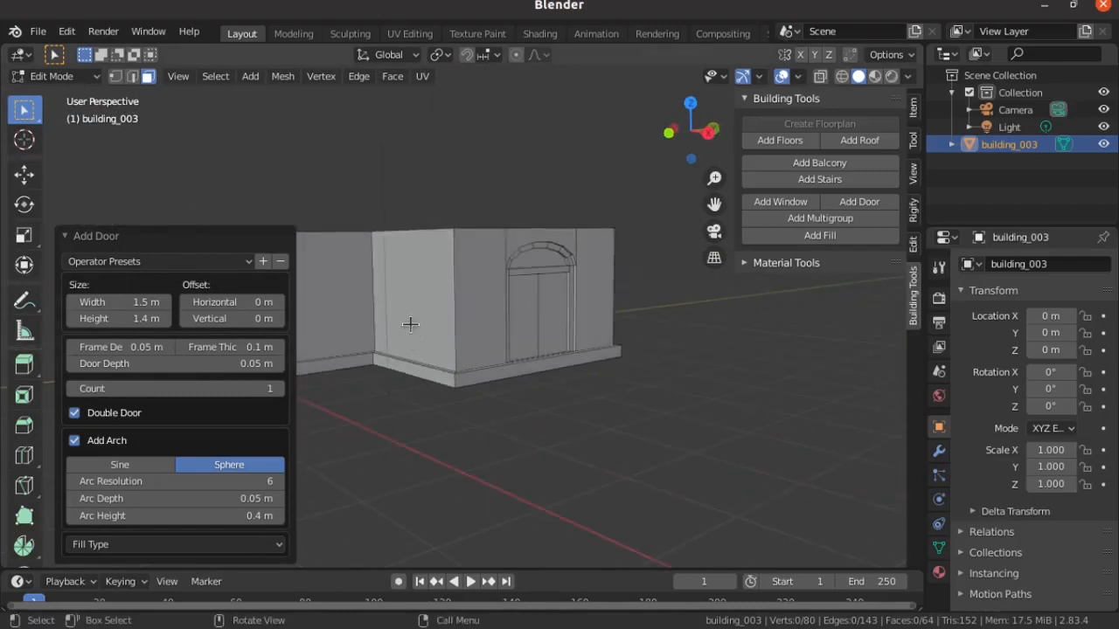
pyautogui.click(409, 324)
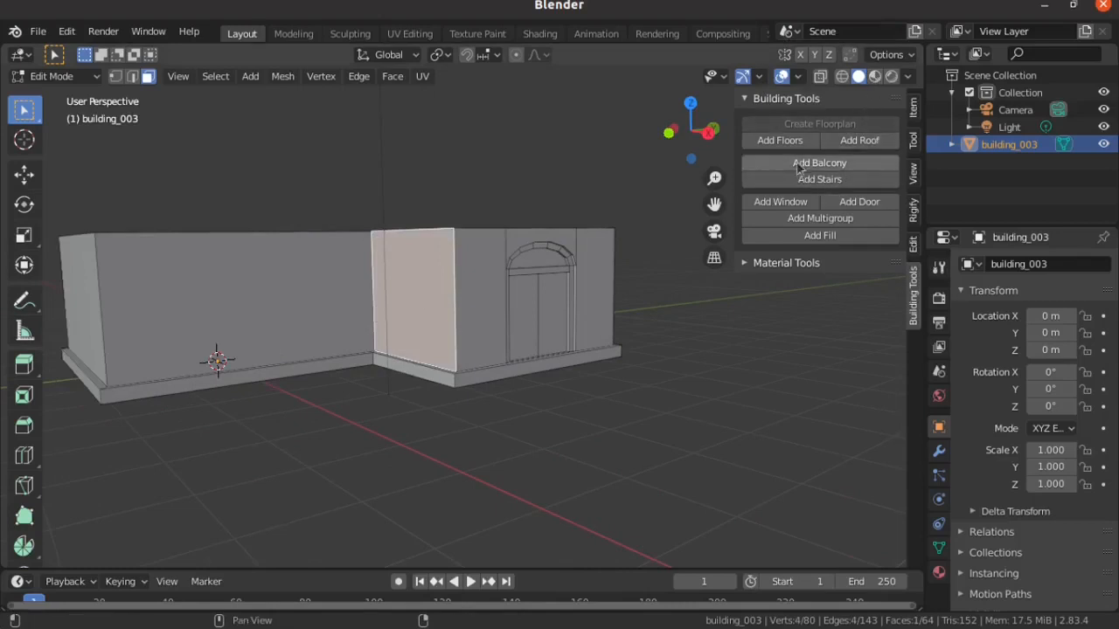
pyautogui.click(780, 202)
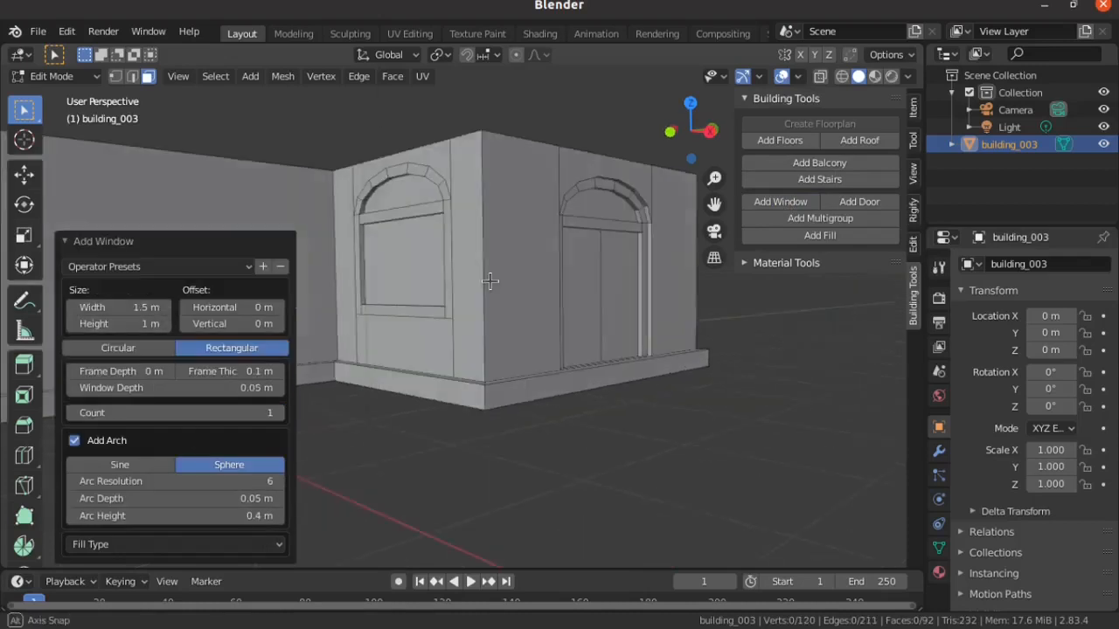
pyautogui.click(114, 371)
pyautogui.write('0.05')
pyautogui.press('Return')
# - Set the window count to 2 on the long recessed wall and add a matching pair to the adjoining end wall
pyautogui.moveTo(420, 218); pyautogui.dragTo(459, 234, button='middle')
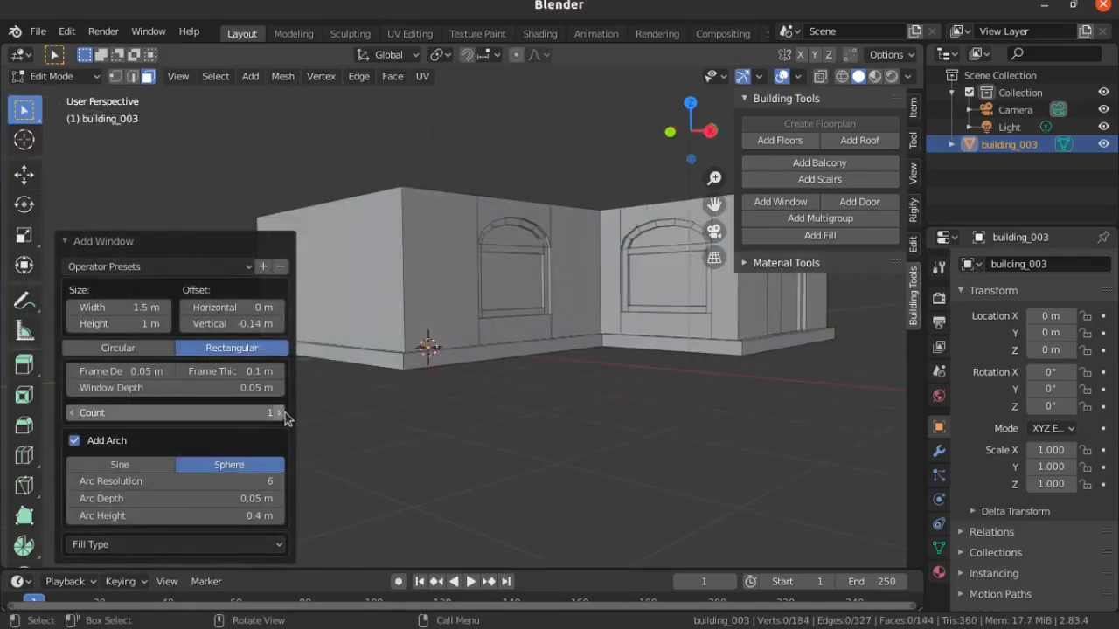
pyautogui.click(286, 413)
pyautogui.click(332, 271)
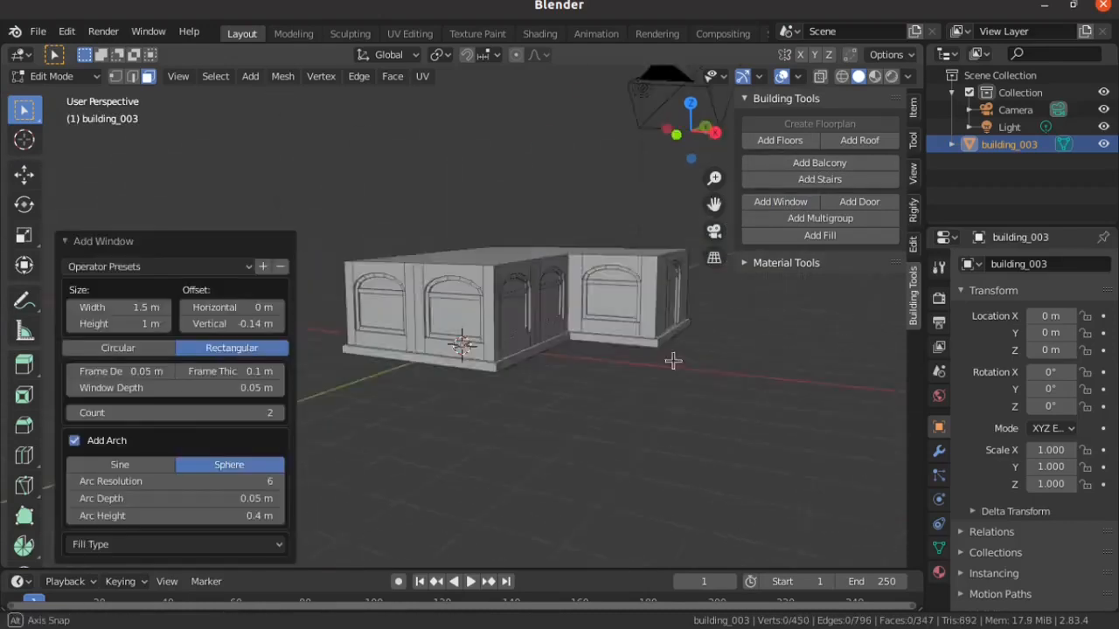
# - Add a second 2 m high floor with a slab on the building's top face
pyautogui.moveTo(669, 357); pyautogui.dragTo(525, 280, button='middle')
pyautogui.click(486, 258)
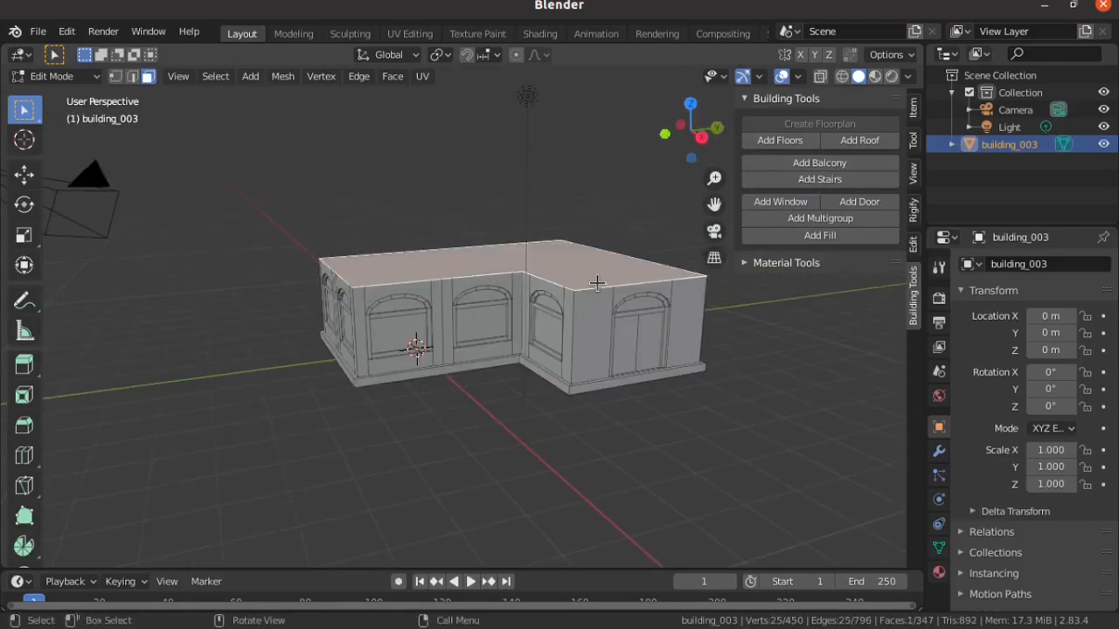
pyautogui.click(781, 141)
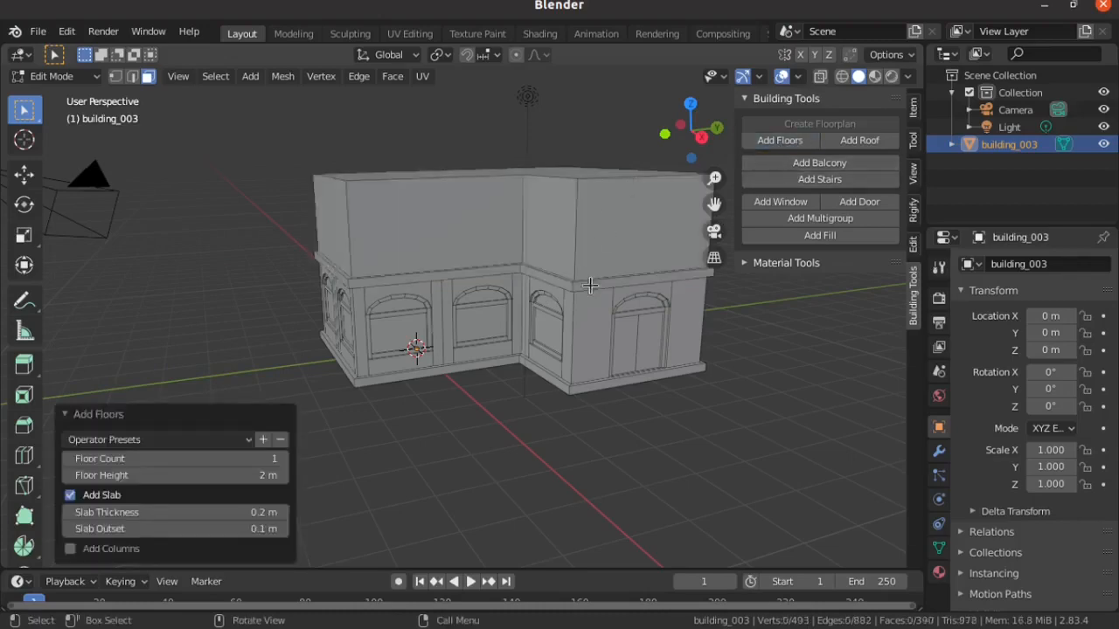
# - Add matching arched windows to the upper floor's walls, except the long recessed wall
pyautogui.click(780, 202)
pyautogui.moveTo(781, 202); pyautogui.dragTo(611, 263, button='middle')
pyautogui.hotkey('ctrl', 'z')
pyautogui.click(780, 202)
pyautogui.hotkey('ctrl', 'z')
# - Add a balcony with railing to the upper floor's long recessed wall and set its width to 3 m
pyautogui.moveTo(525, 262); pyautogui.dragTo(387, 243, button='middle')
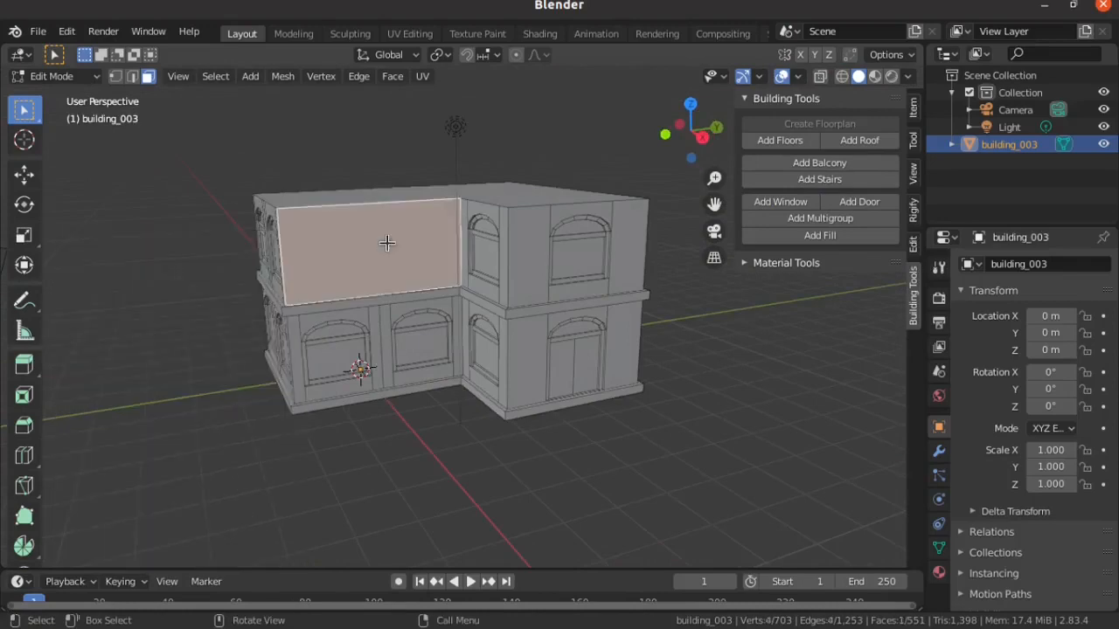
pyautogui.click(829, 168)
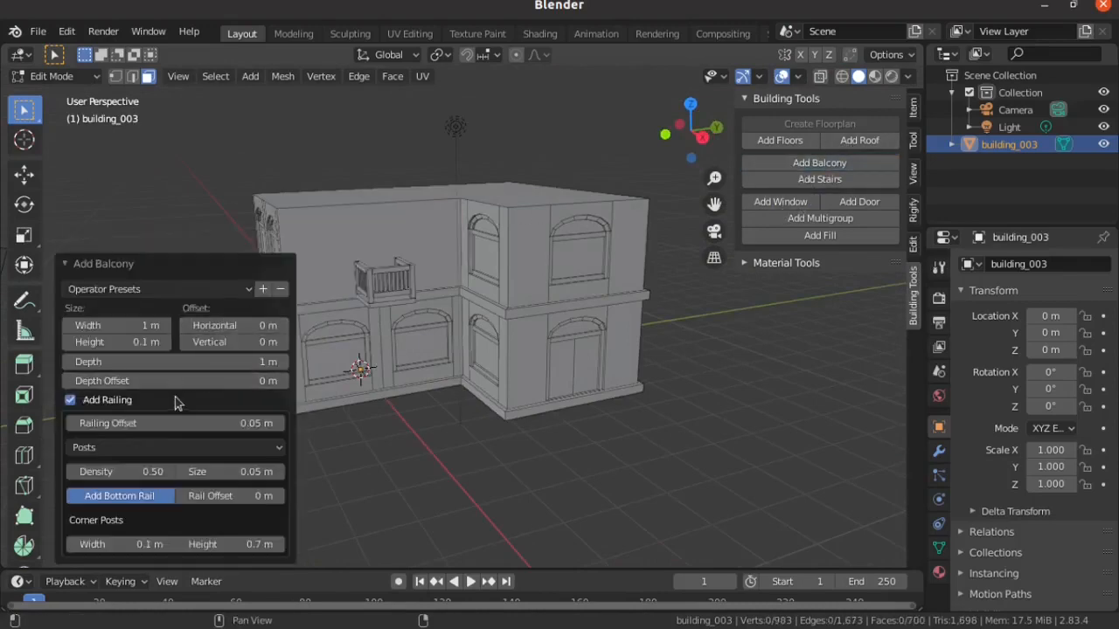
pyautogui.click(133, 325)
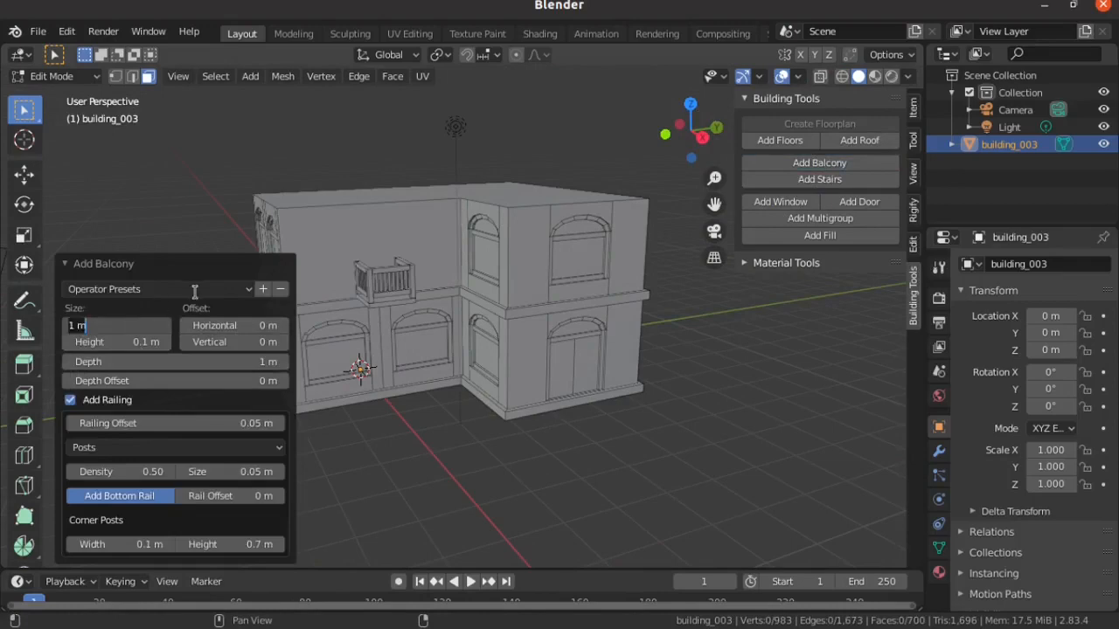
pyautogui.write('3')
pyautogui.press('Return')
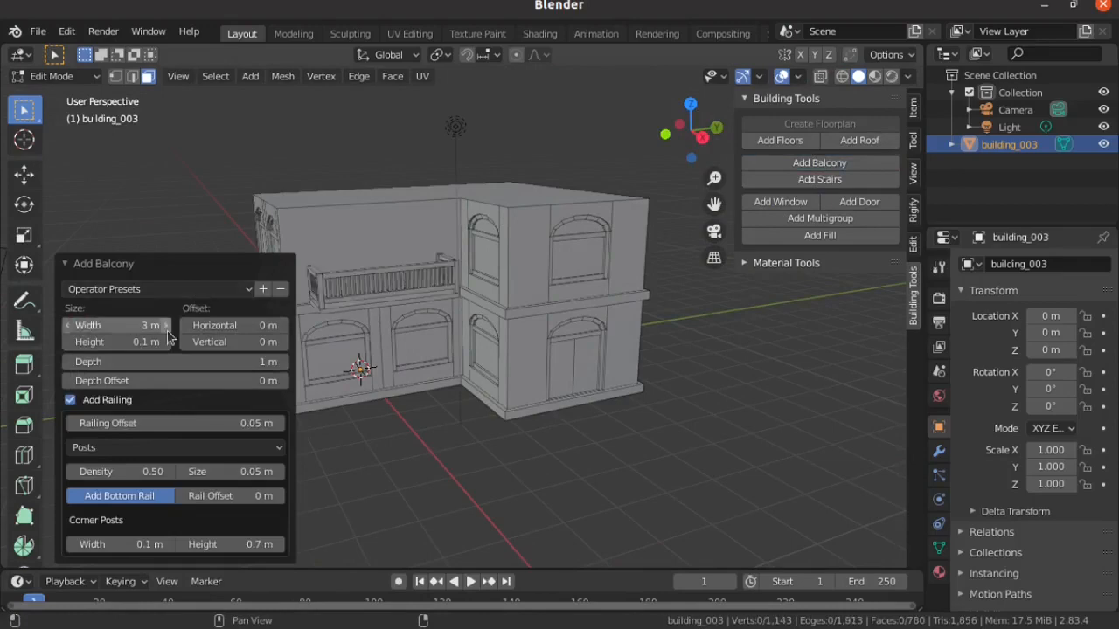
# - Set the balcony railing's post size to 0.025 m and adjust the width of its corner posts
pyautogui.scroll(3, 498, 271)
pyautogui.keyDown('shift'); pyautogui.moveTo(472, 287); pyautogui.dragTo(554, 316, button='middle'); pyautogui.keyUp('shift')
pyautogui.scroll(1, 598, 323)
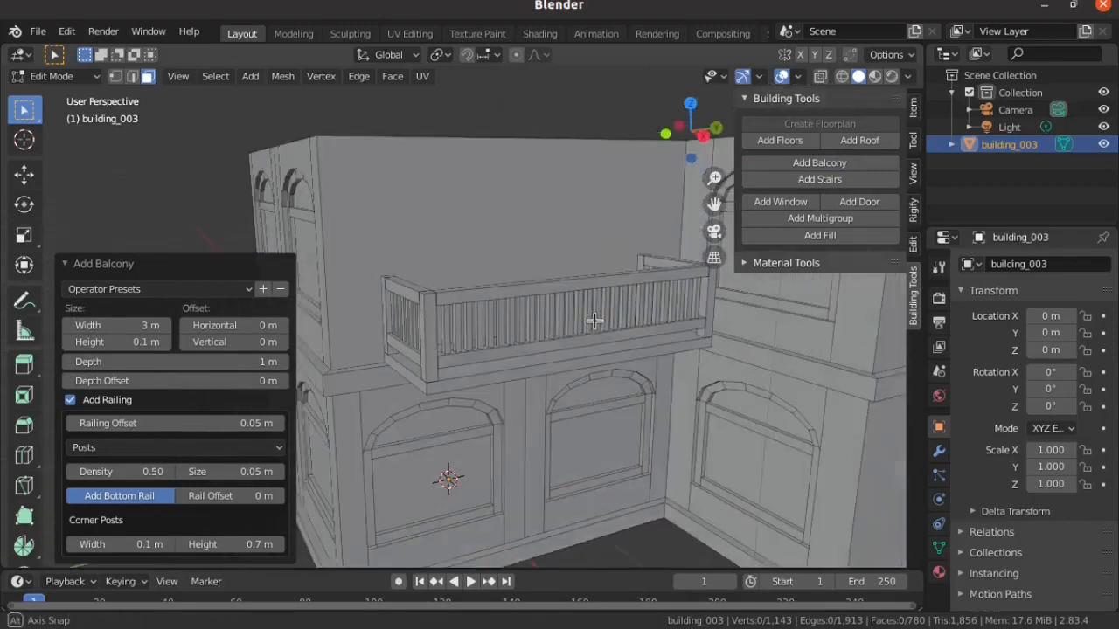
pyautogui.click(245, 472)
pyautogui.write('0')
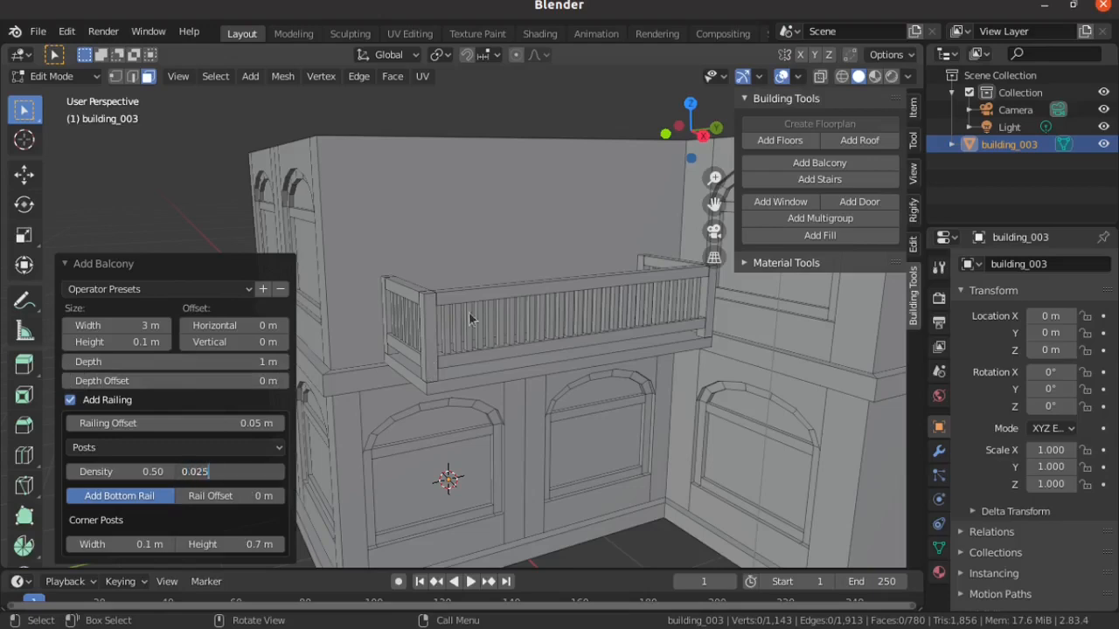
pyautogui.press('Return')
pyautogui.moveTo(140, 543); pyautogui.dragTo(214, 545)
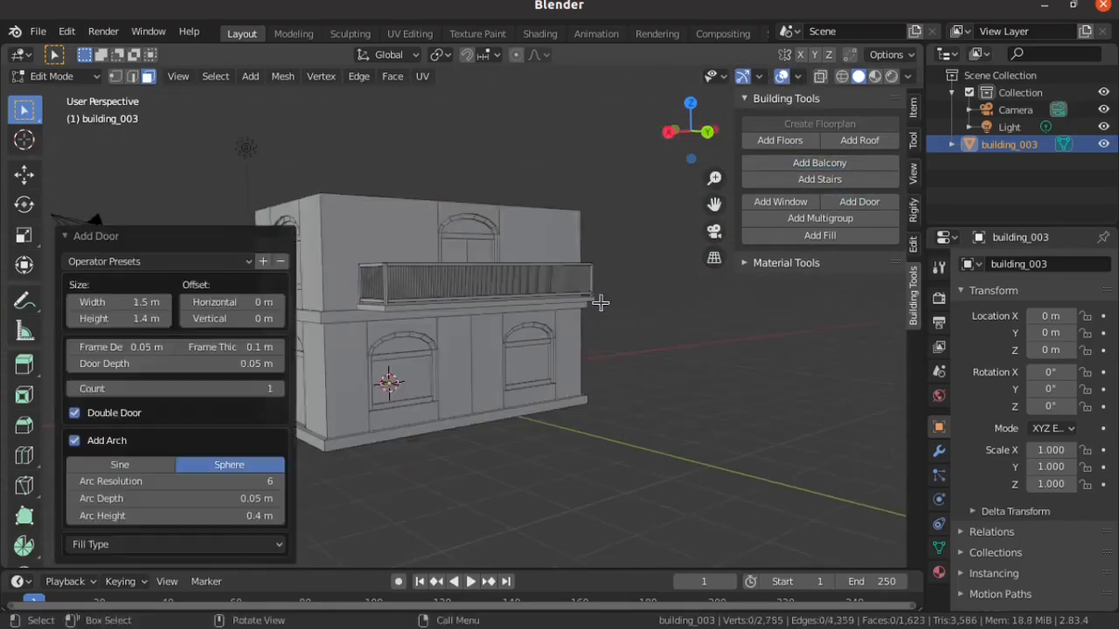
# - Add a 1 m high Hip roof with 0.1 m thickness and 0.1 m outset to the building's top face
pyautogui.moveTo(599, 303); pyautogui.dragTo(550, 296, button='middle')
pyautogui.moveTo(643, 315); pyautogui.dragTo(504, 366, button='middle')
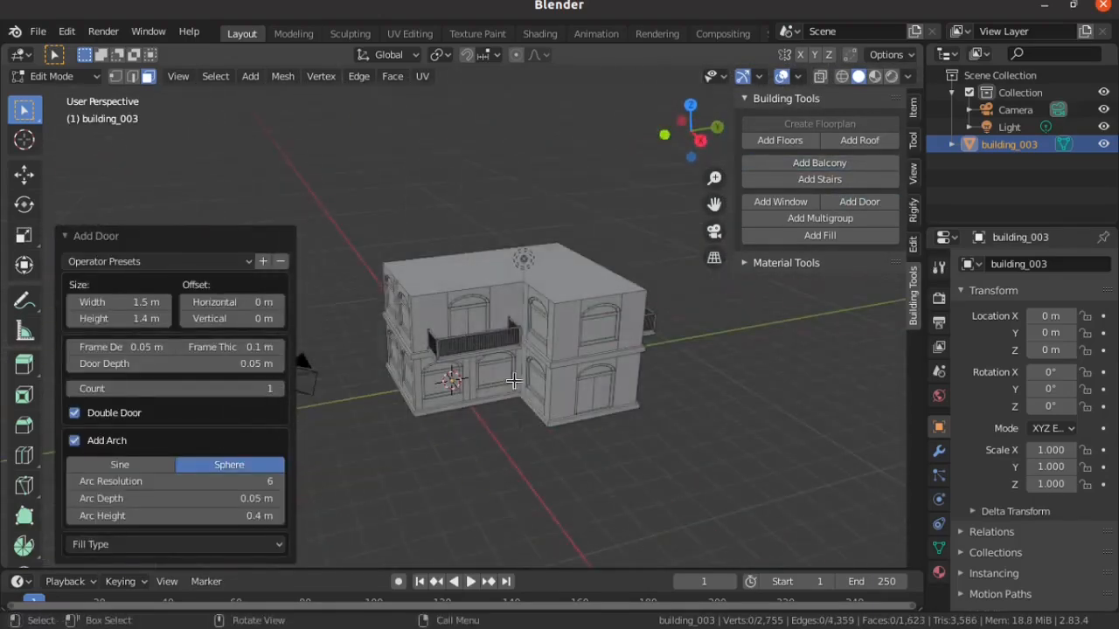
pyautogui.click(483, 273)
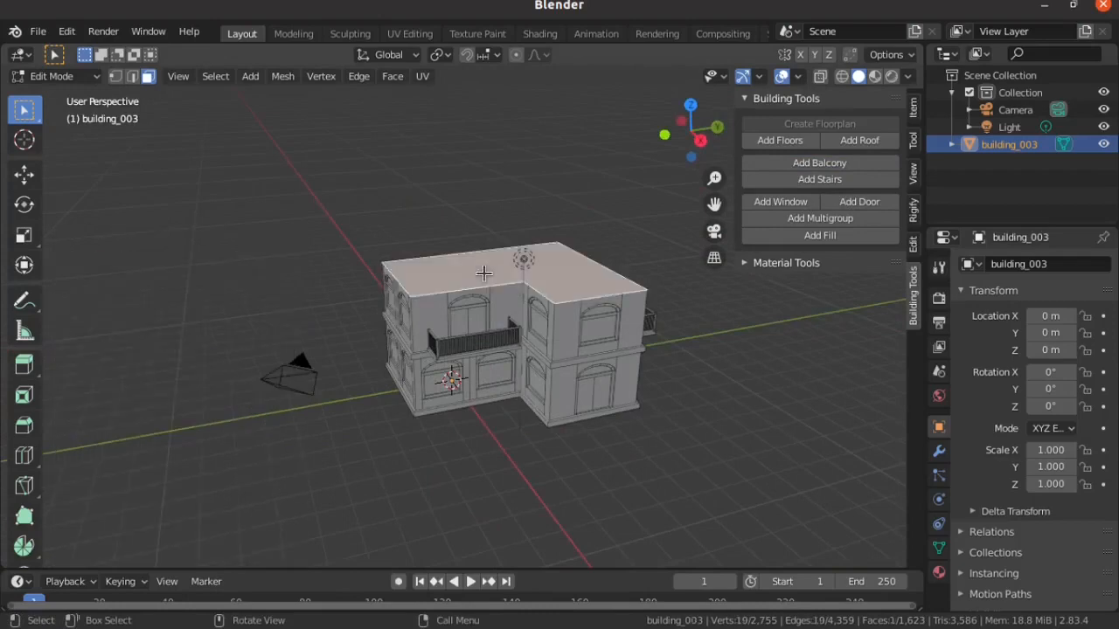
pyautogui.click(859, 140)
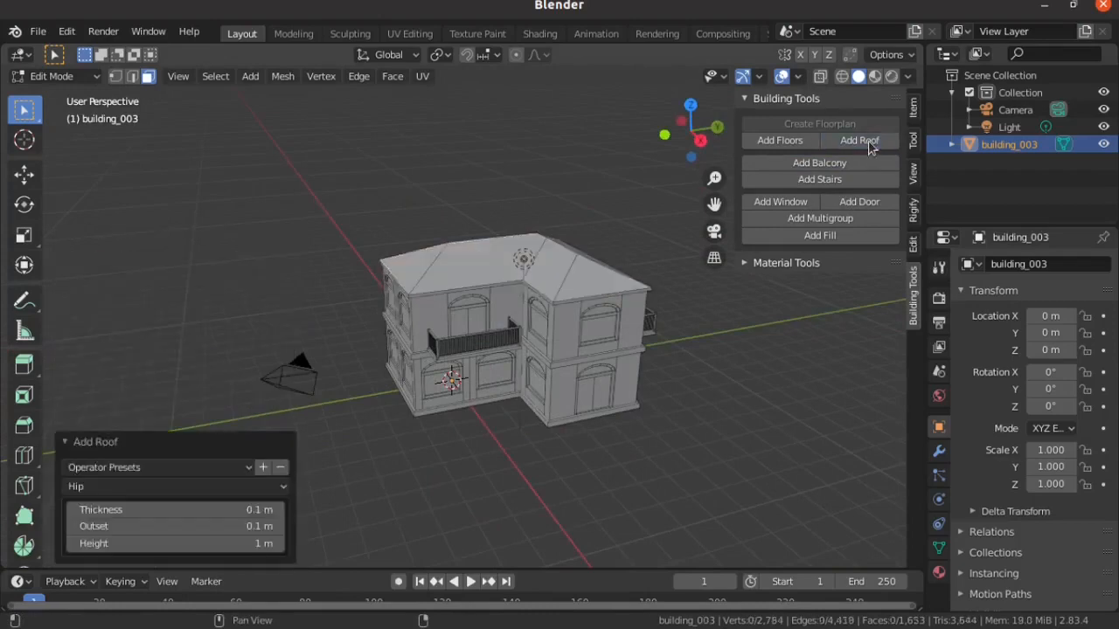
# - Try the Flat roof type on the building
pyautogui.click(232, 487)
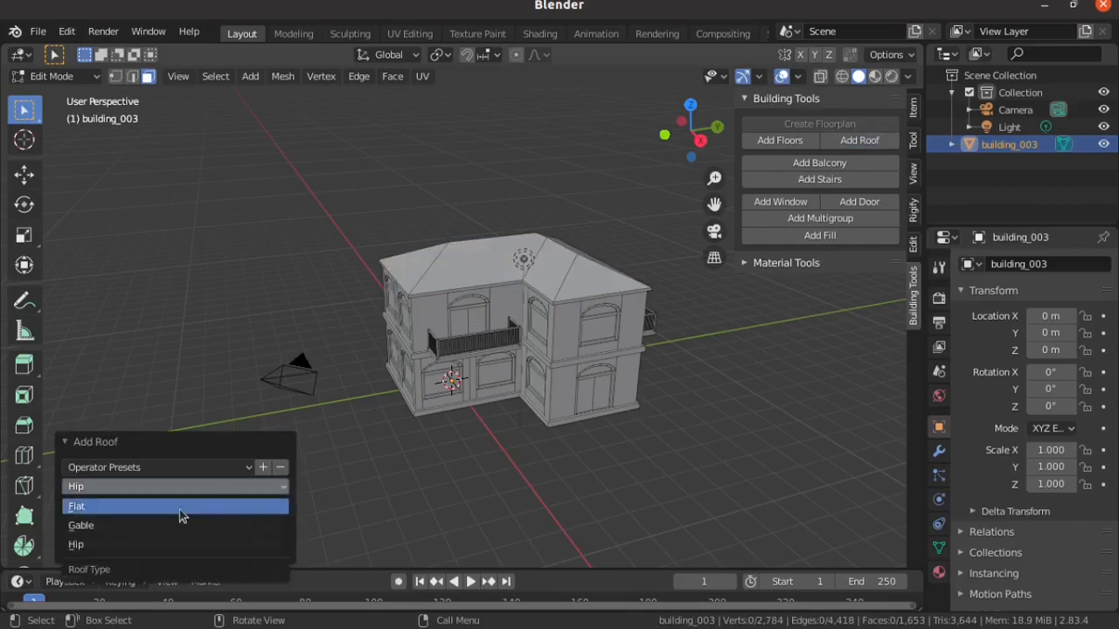
pyautogui.click(232, 504)
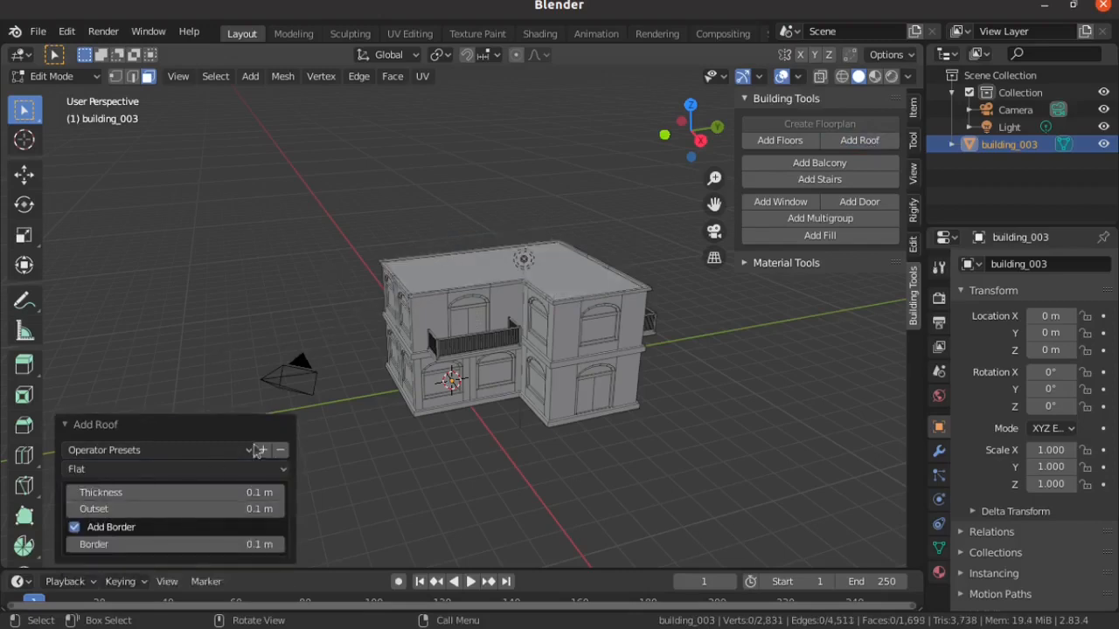
pyautogui.moveTo(437, 407); pyautogui.dragTo(429, 354, button='middle')
# - Change the building's roof type to Gable with the Open style
pyautogui.click(158, 470)
pyautogui.click(153, 507)
pyautogui.click(157, 462)
pyautogui.click(153, 520)
pyautogui.click(158, 487)
pyautogui.click(153, 525)
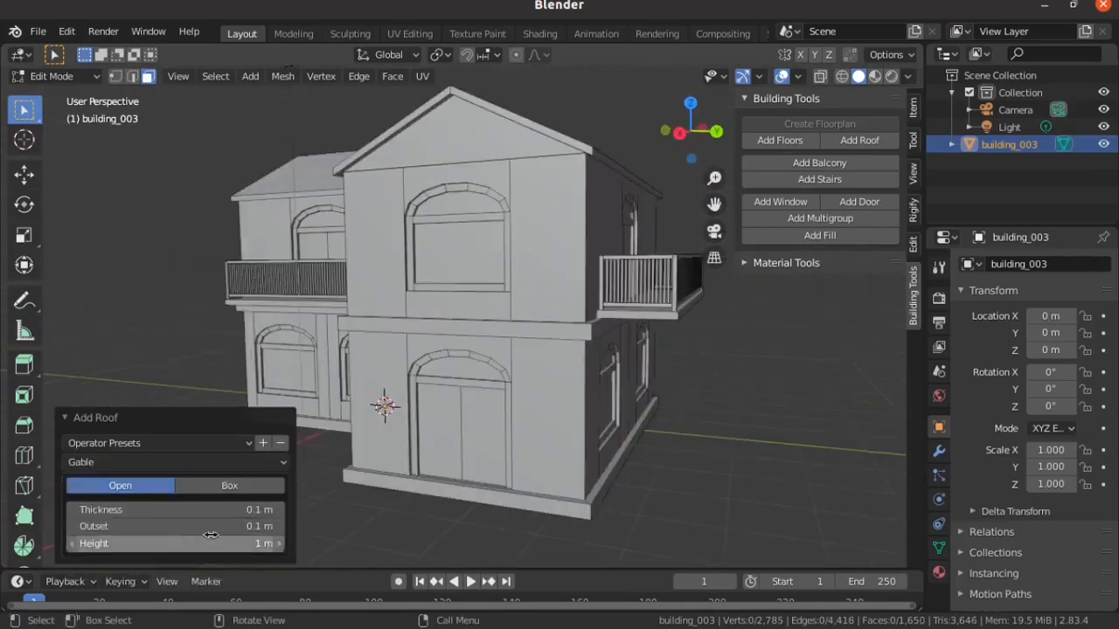
# - Set the gable roof's outset to 0.5 m
pyautogui.moveTo(349, 463); pyautogui.dragTo(489, 472, button='middle')
pyautogui.doubleClick(175, 526)
pyautogui.write('0.5')
pyautogui.press('Return')
# - Set the gable roof's height to 1.2 m and its outset to 0.2 m
pyautogui.moveTo(419, 376); pyautogui.dragTo(529, 329, button='middle')
pyautogui.doubleClick(212, 540)
pyautogui.write('1.2')
pyautogui.press('Return')
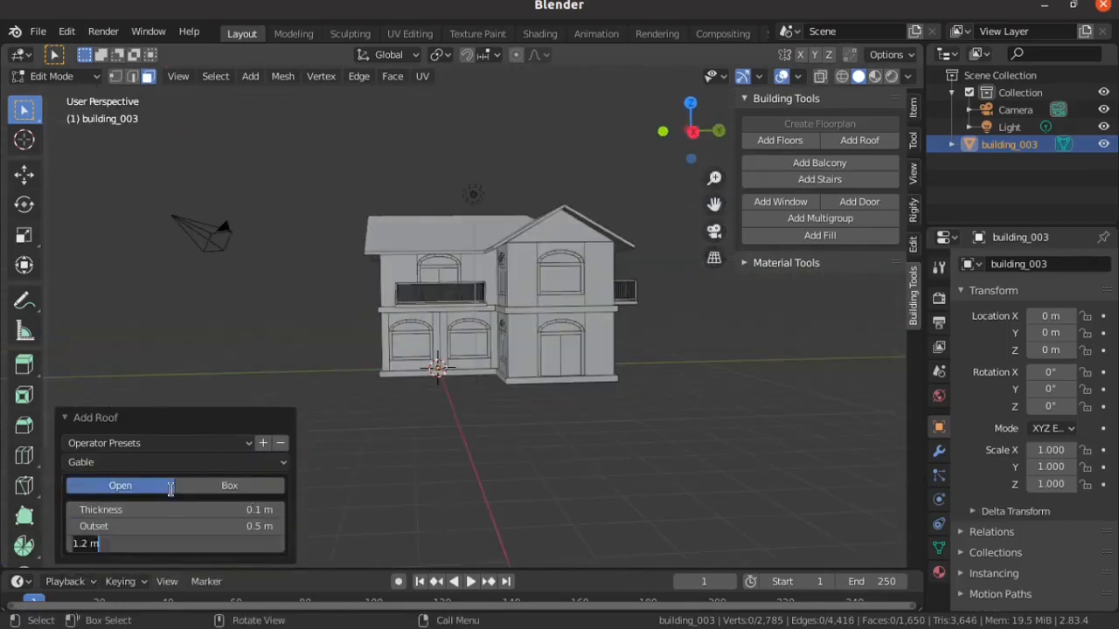
pyautogui.moveTo(420, 350); pyautogui.dragTo(428, 323, button='middle')
pyautogui.doubleClick(174, 526)
pyautogui.write('0.2')
pyautogui.press('Return')
pyautogui.moveTo(530, 425); pyautogui.dragTo(562, 337, button='middle')
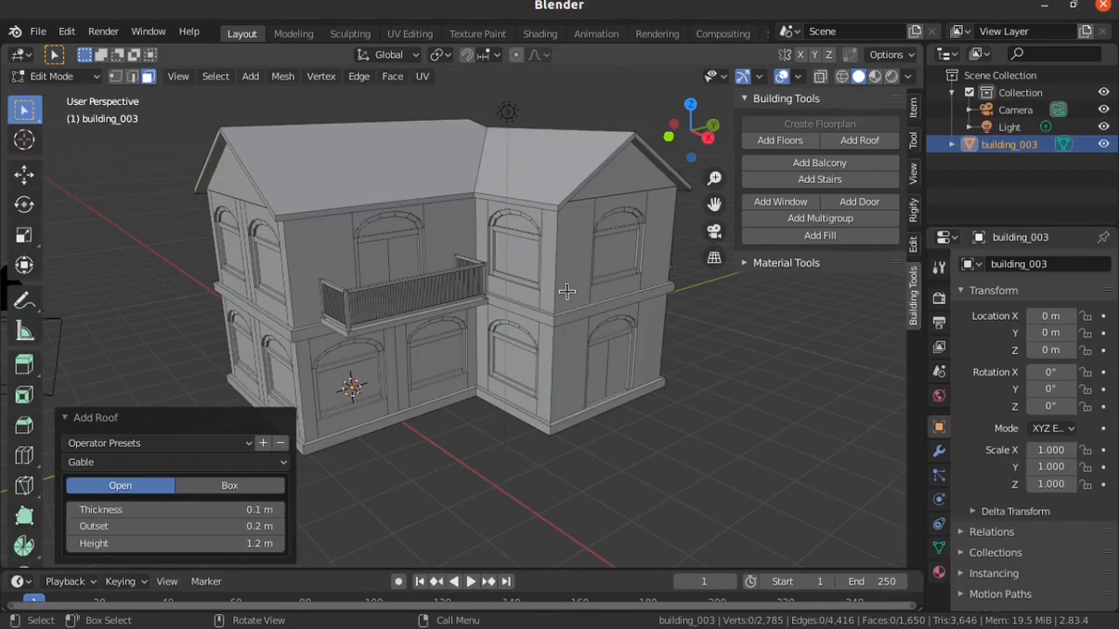
pyautogui.press('Tab')
pyautogui.press('Tab')
pyautogui.press('Tab')
pyautogui.press('Tab')
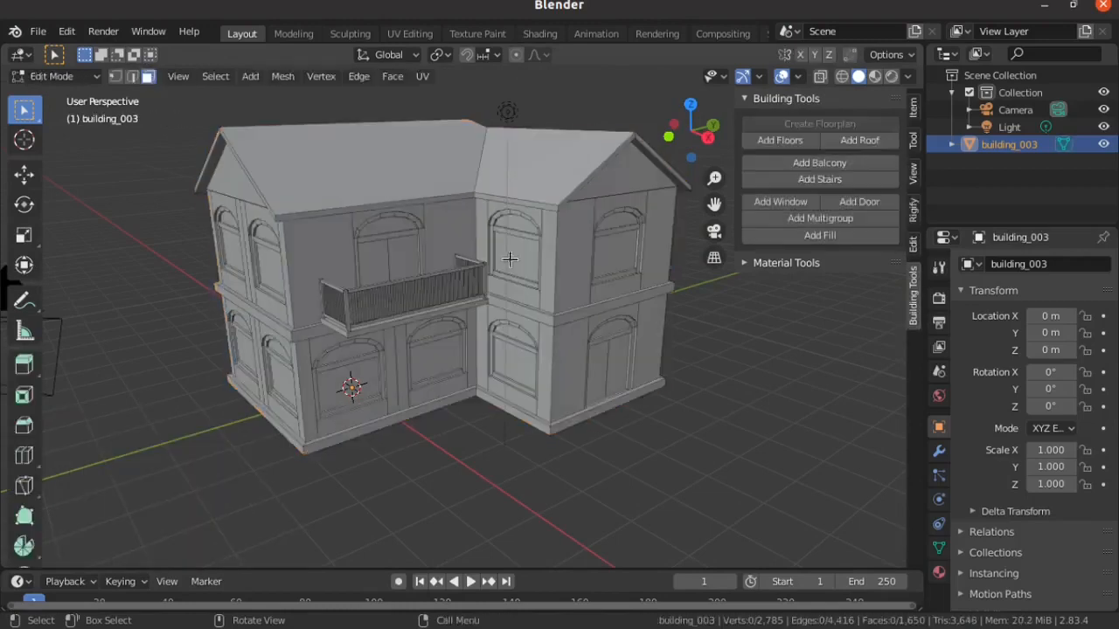
# - Open the Material Tools and look through the building's face maps, comparing the window map with the windows on the model
pyautogui.click(747, 264)
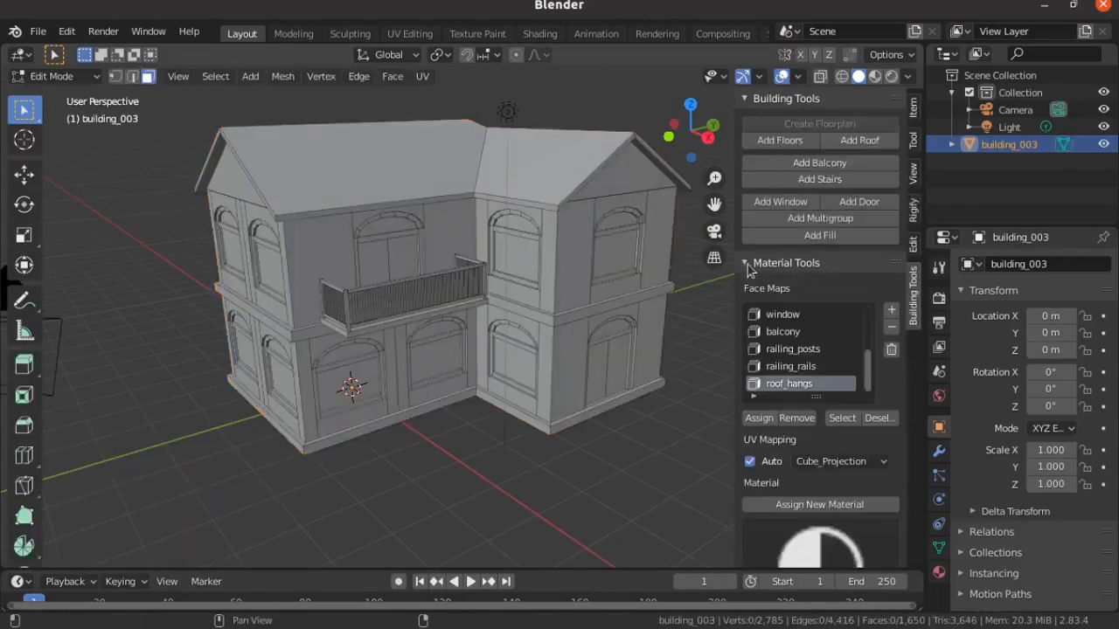
pyautogui.click(773, 316)
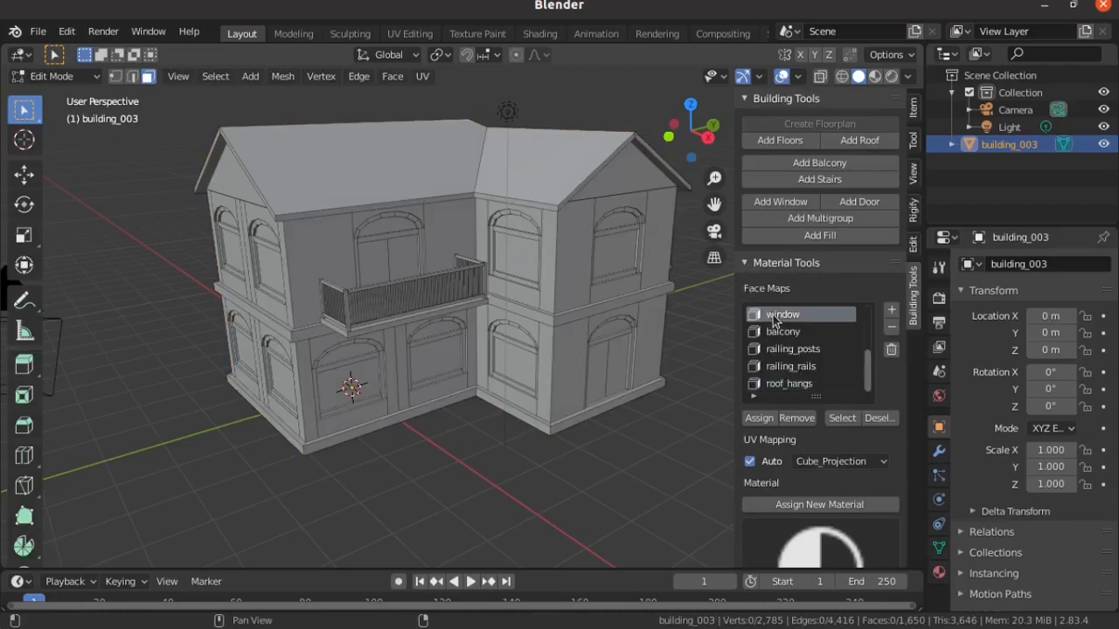
pyautogui.scroll(3, 797, 348)
pyautogui.scroll(4, 718, 315)
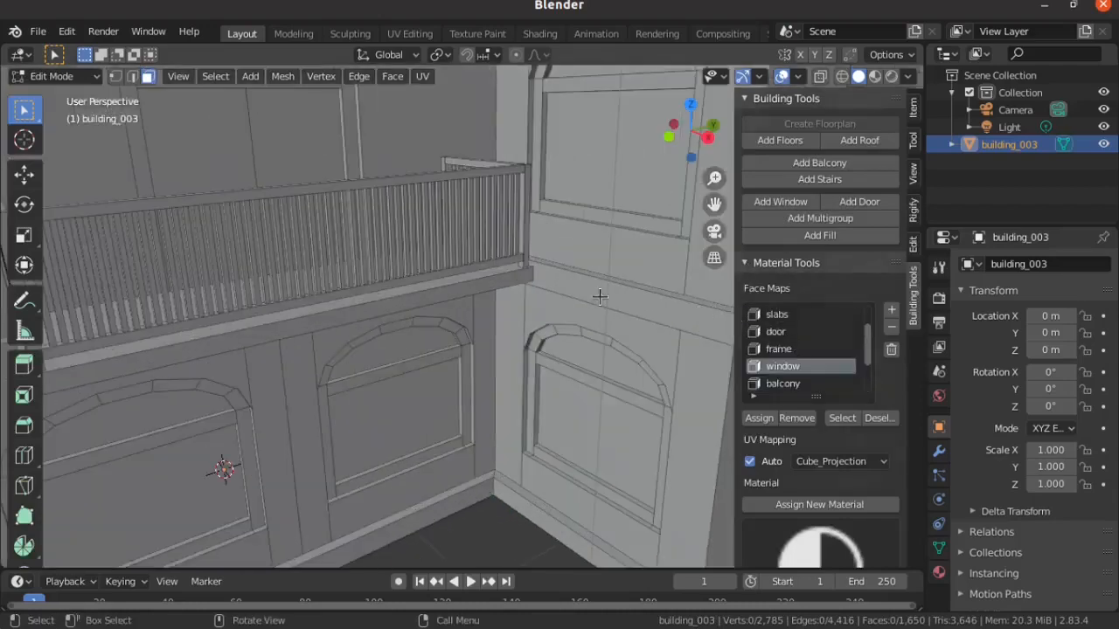
pyautogui.scroll(-1, 542, 239)
pyautogui.scroll(-2, 542, 239)
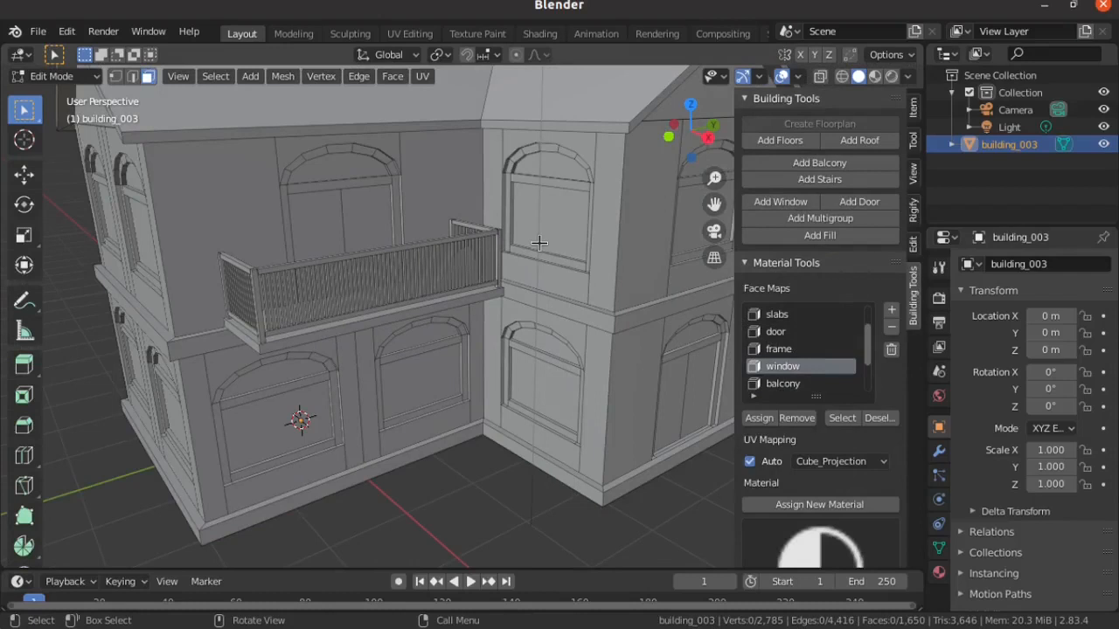
pyautogui.scroll(2, 795, 330)
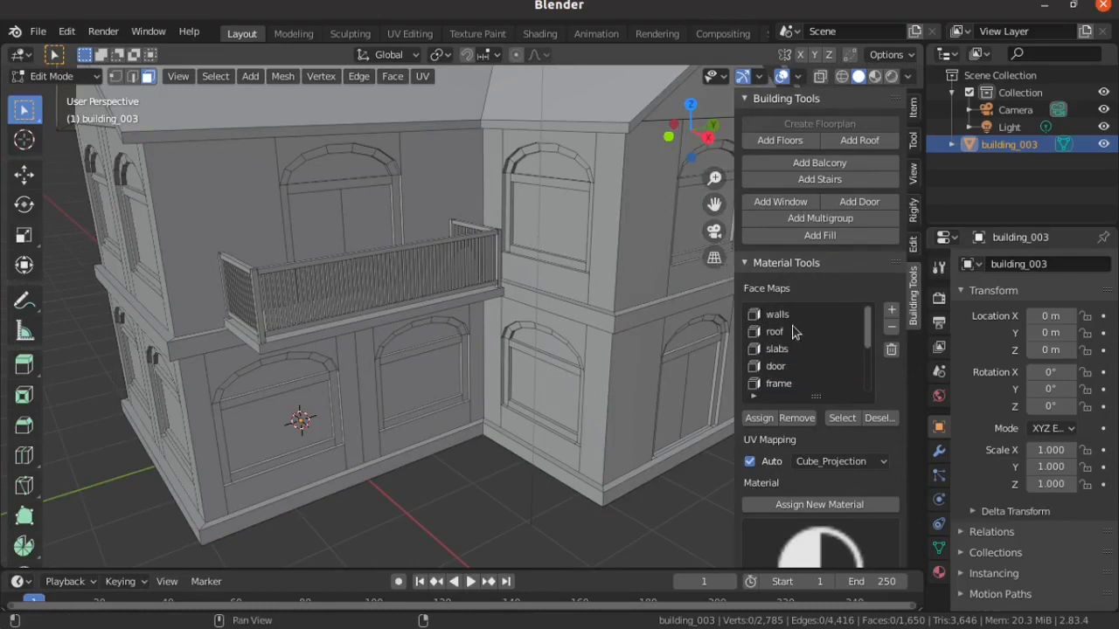
# - Assign a new material to each of the walls, roof and slabs face maps
pyautogui.click(785, 318)
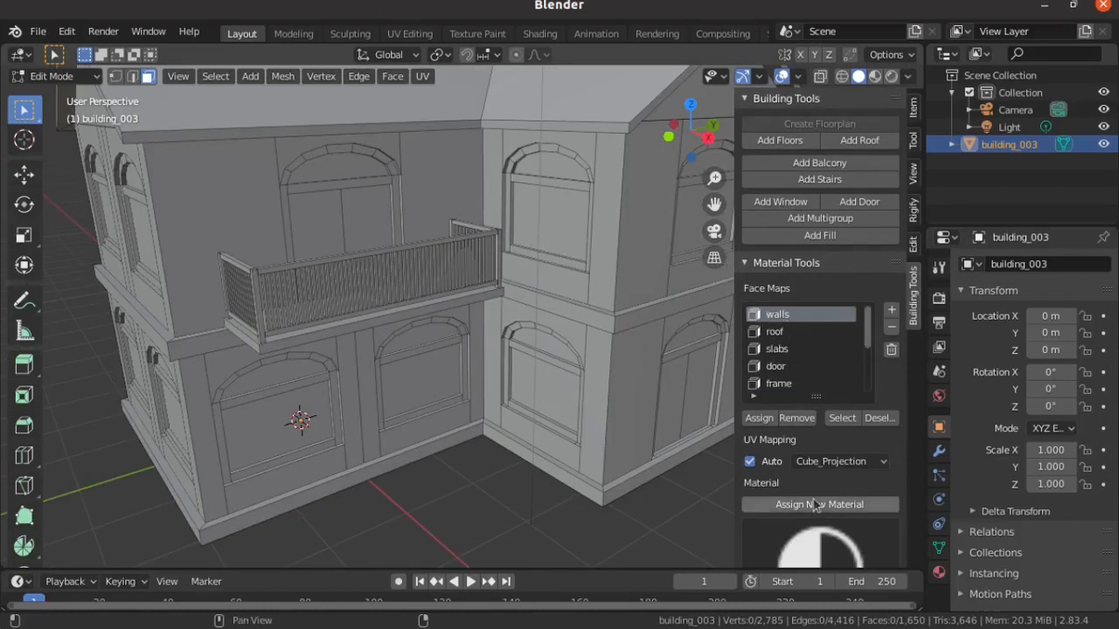
pyautogui.click(814, 505)
pyautogui.click(939, 573)
pyautogui.click(786, 332)
pyautogui.click(815, 505)
pyautogui.click(787, 350)
pyautogui.click(814, 505)
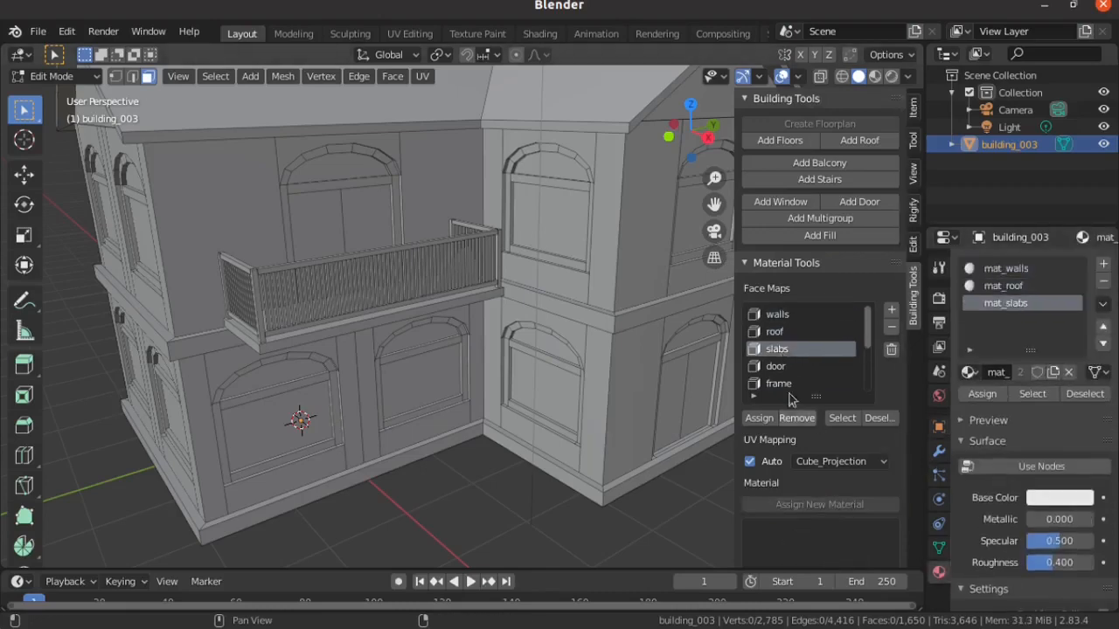
# - Assign new materials to the remaining face maps, from door and frame through roof_hangs
pyautogui.click(786, 367)
pyautogui.click(814, 505)
pyautogui.click(786, 349)
pyautogui.click(814, 505)
pyautogui.click(794, 383)
pyautogui.scroll(-1, 793, 384)
pyautogui.click(791, 386)
pyautogui.click(814, 505)
# - Set the mat_walls base color to a light orange-brown with hue 0.051 and saturation 0.422
pyautogui.keyDown('shift'); pyautogui.moveTo(533, 332); pyautogui.dragTo(437, 389, button='middle'); pyautogui.keyUp('shift')
pyautogui.scroll(5, 1023, 311)
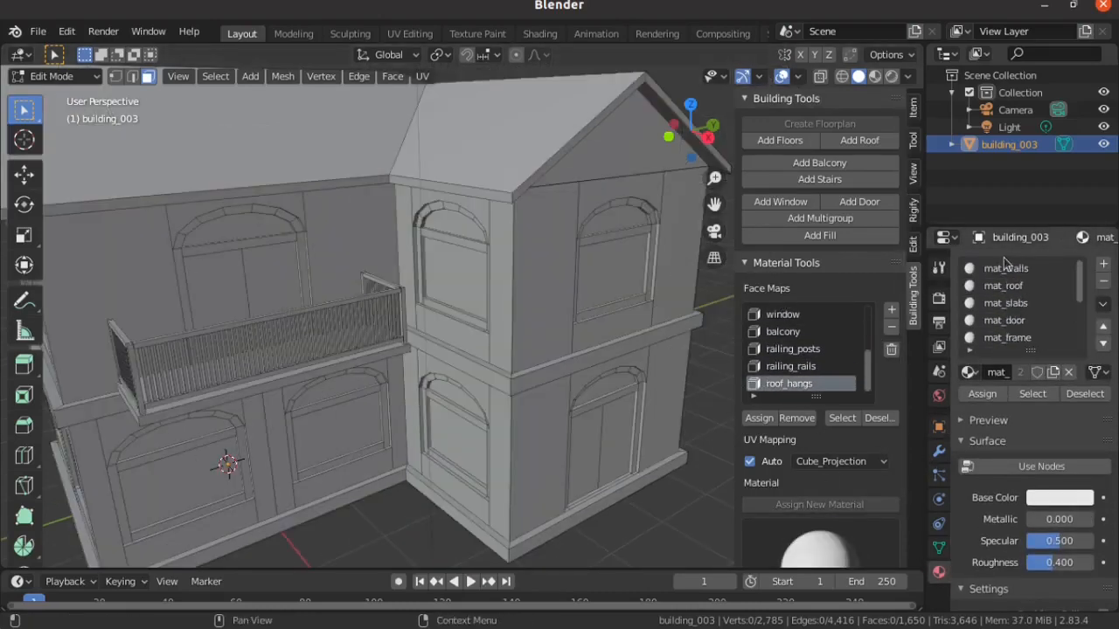
pyautogui.click(1005, 271)
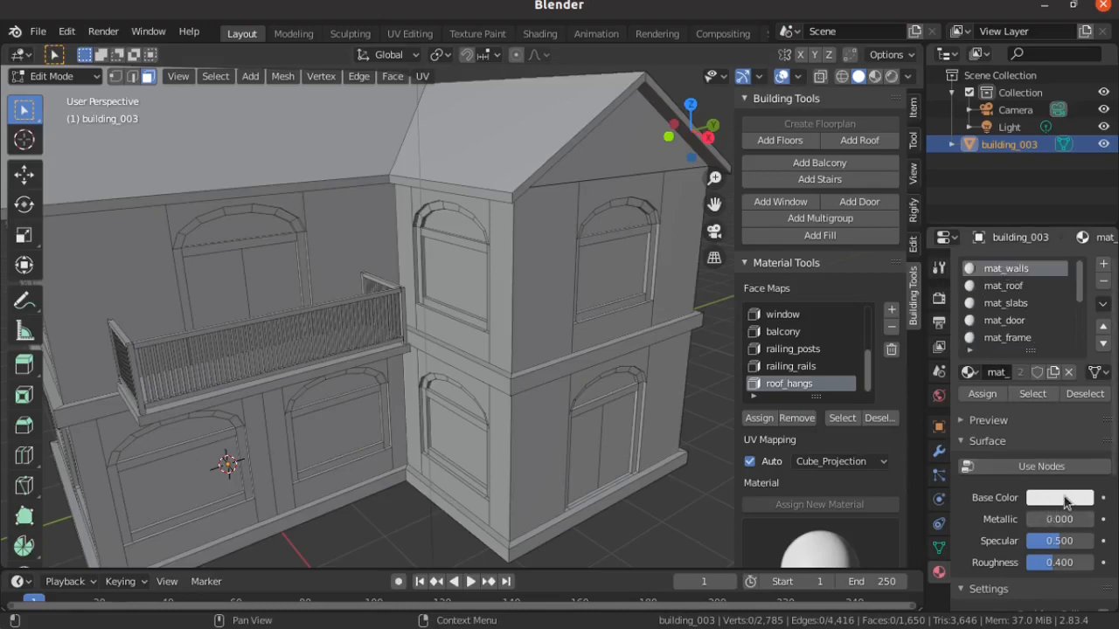
pyautogui.click(1065, 498)
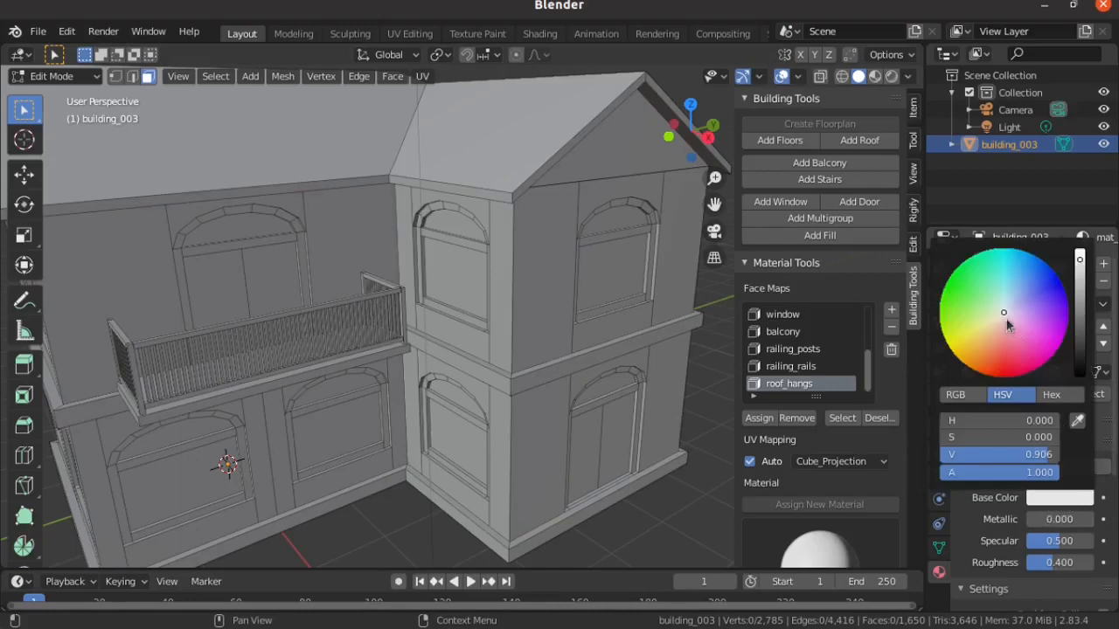
pyautogui.moveTo(1007, 325); pyautogui.dragTo(995, 338)
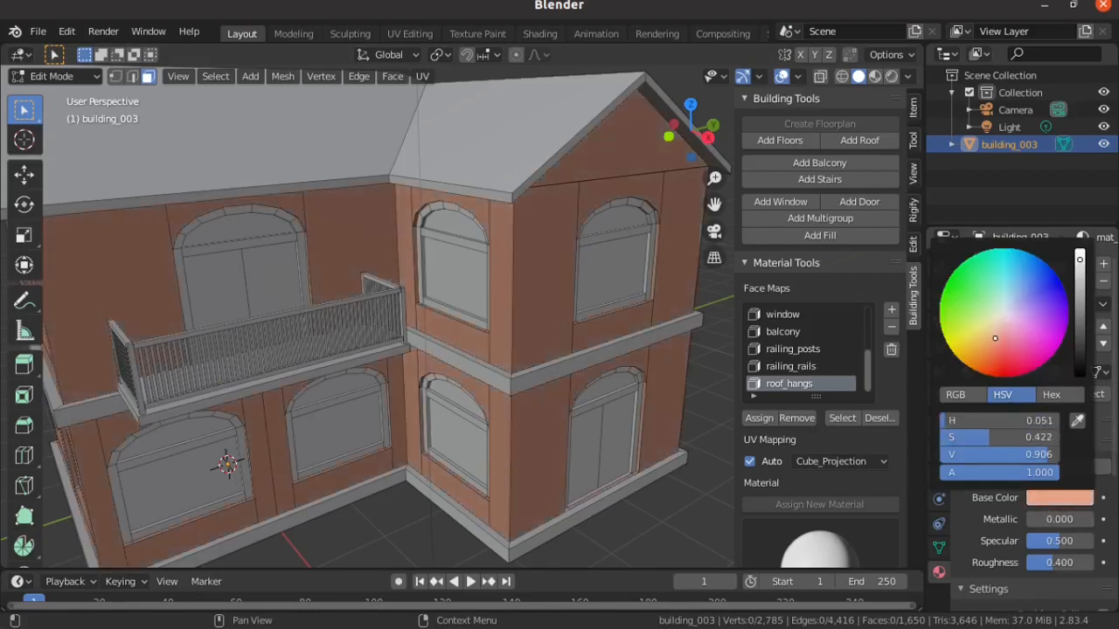